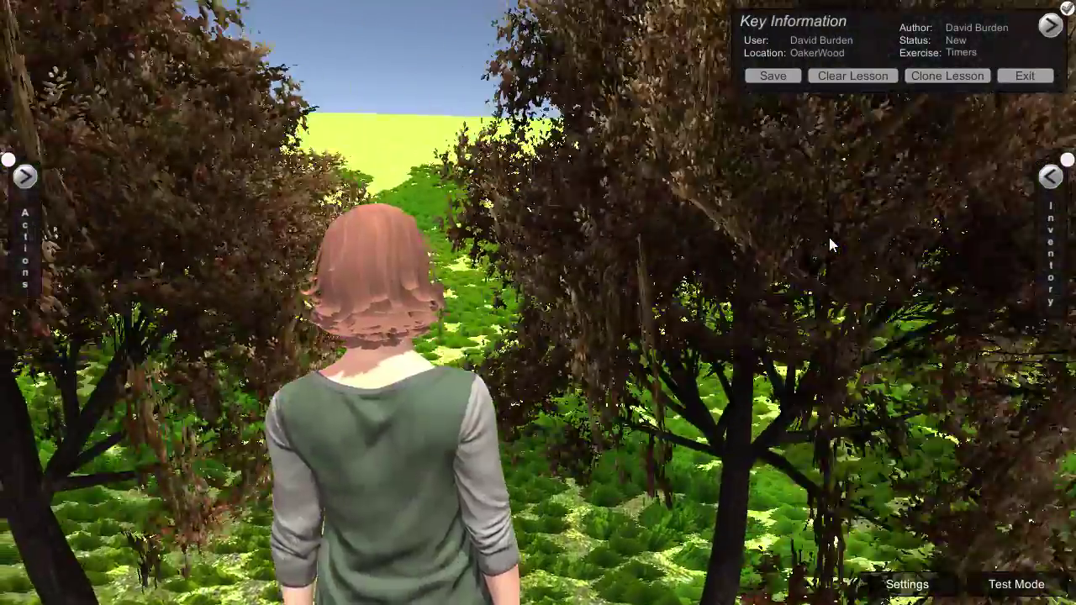
Fly the avatar over the forest and land it back in the fern clearing.
key("Up")
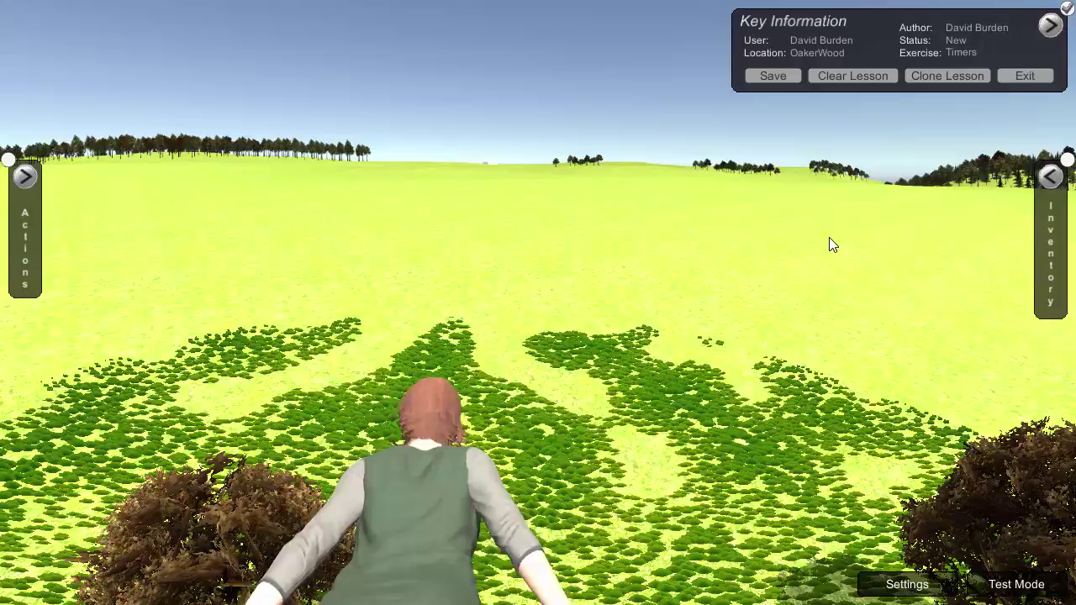
key("Left")
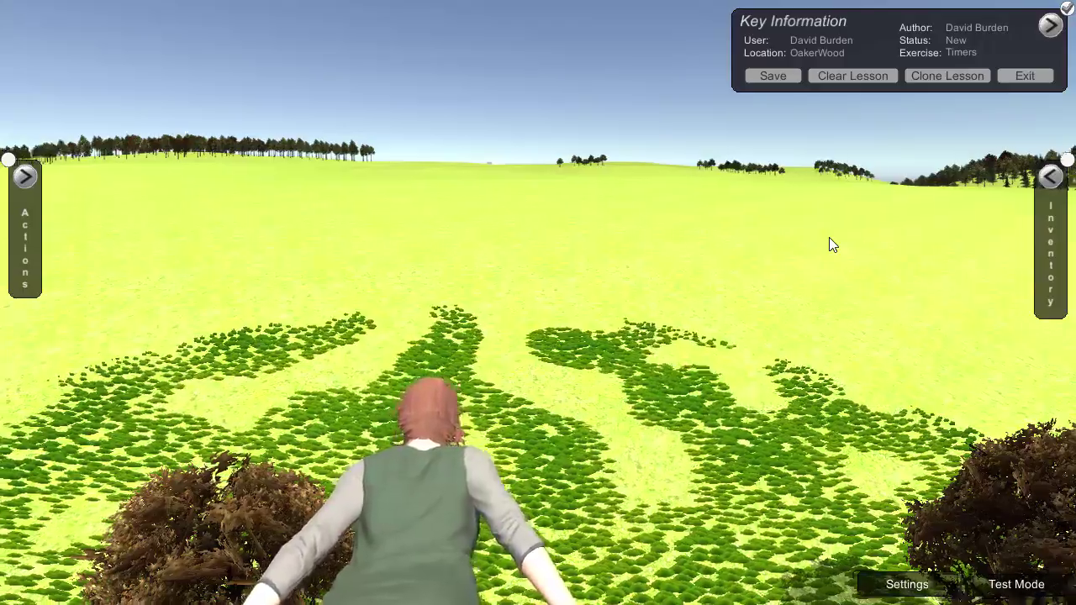
key("Right")
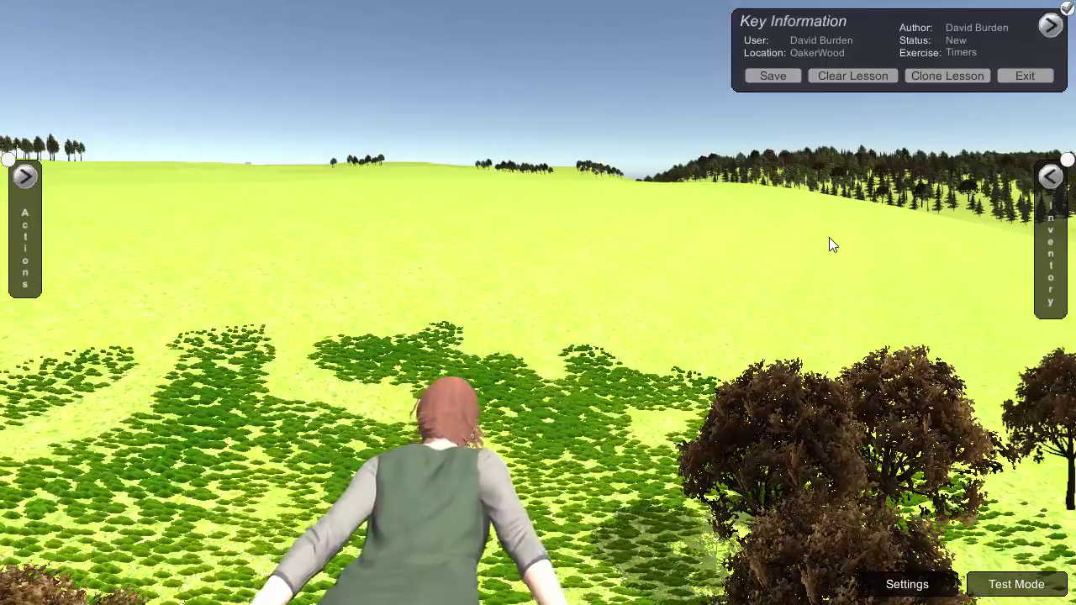
key("Right")
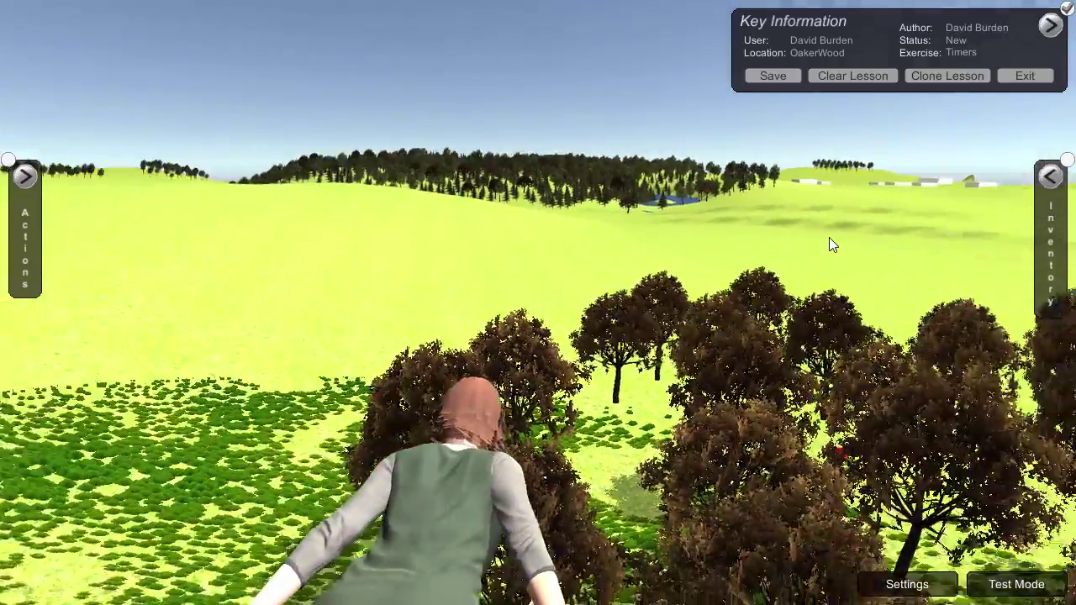
key("Up")
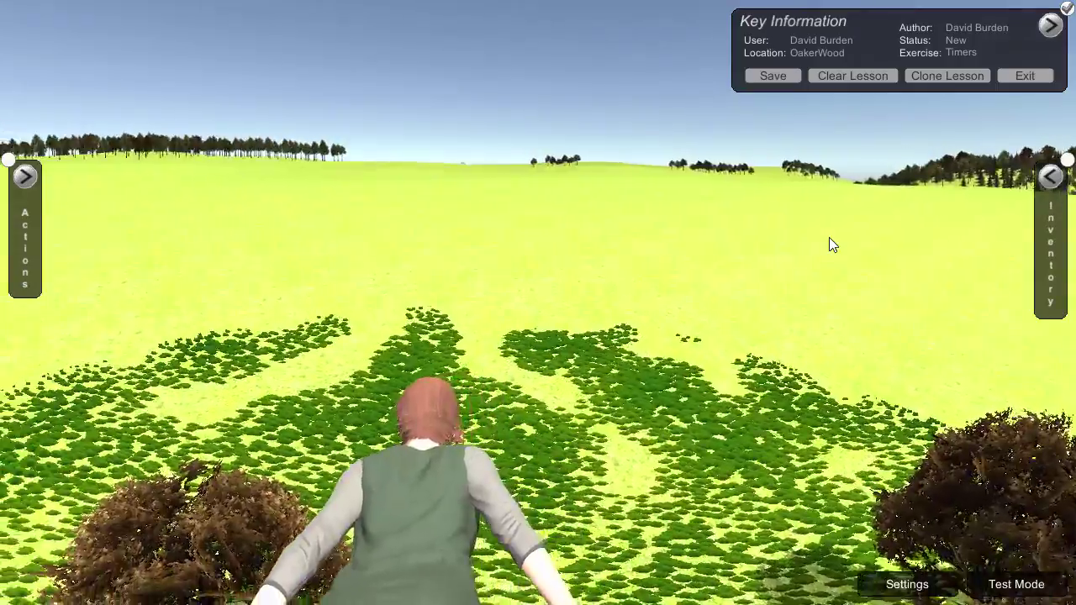
key("Up")
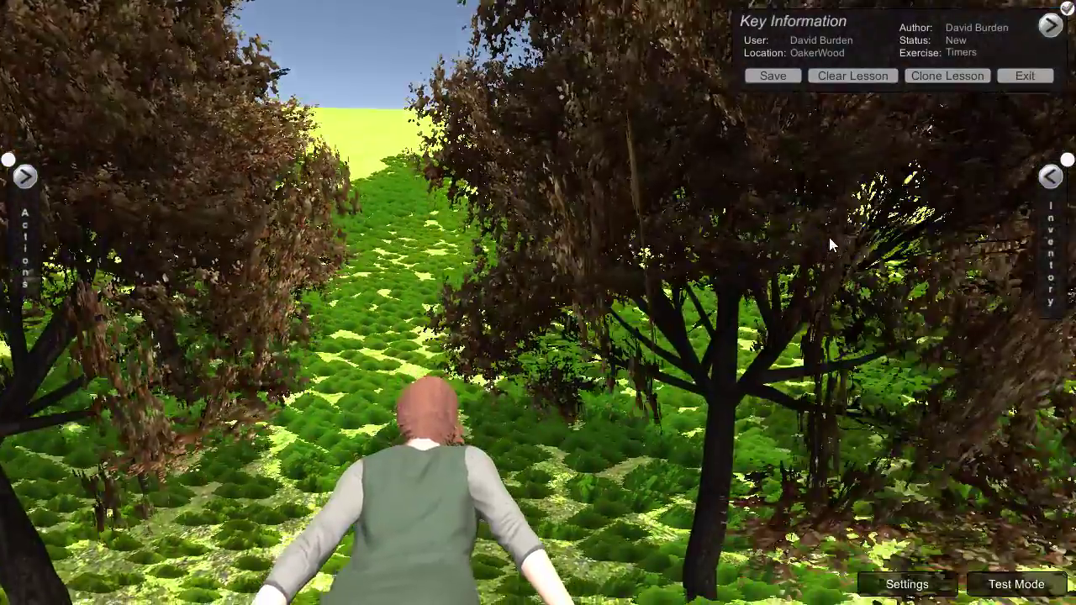
key("Up")
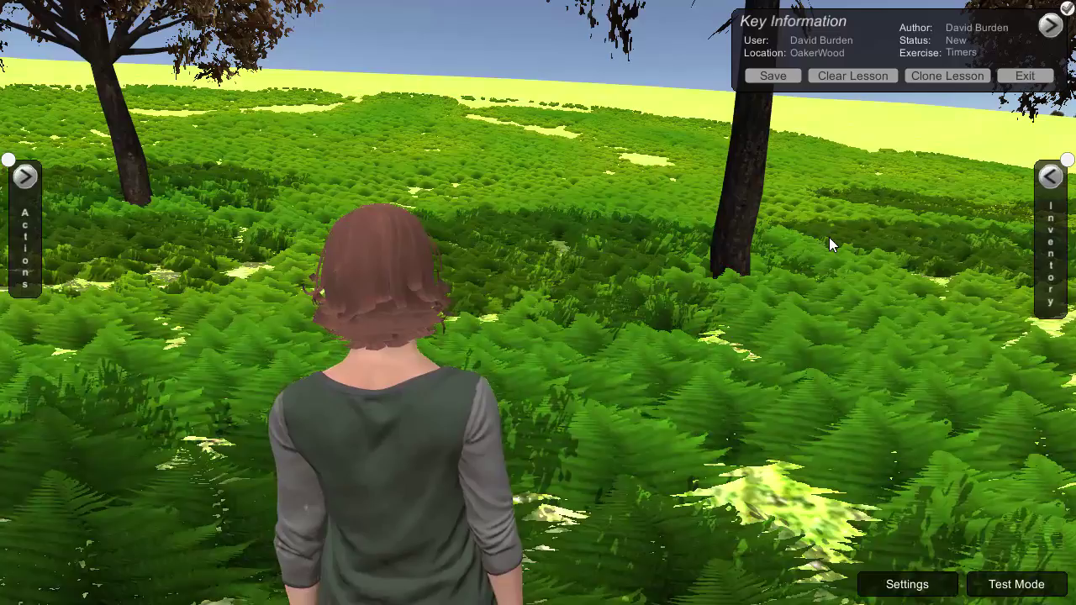
key("Left")
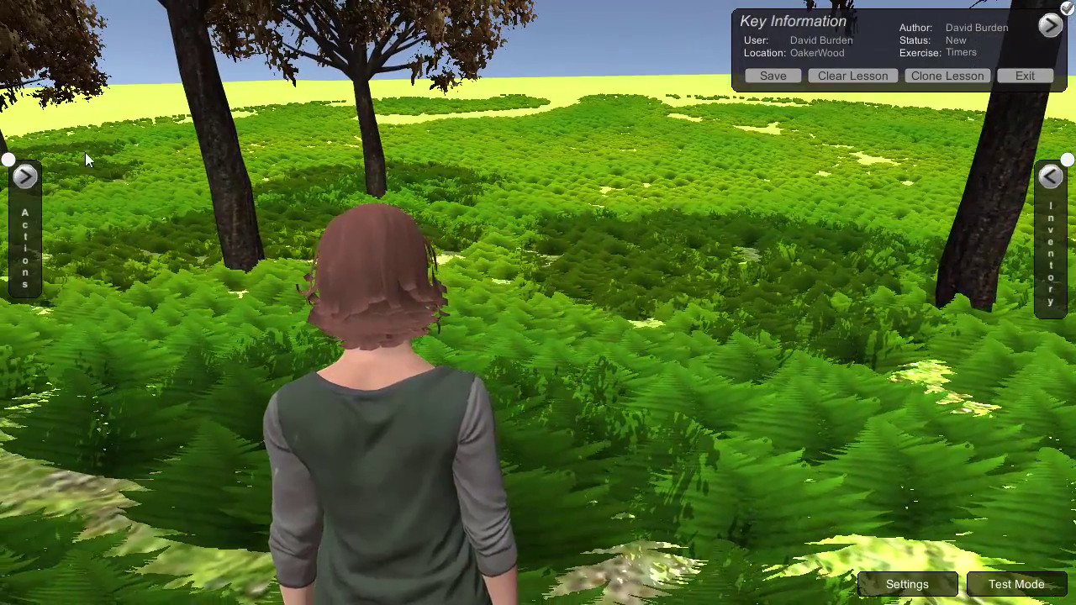
Set the exercise's UserDefined start point to the avatar's current location in Metadata.
left_click(25, 177)
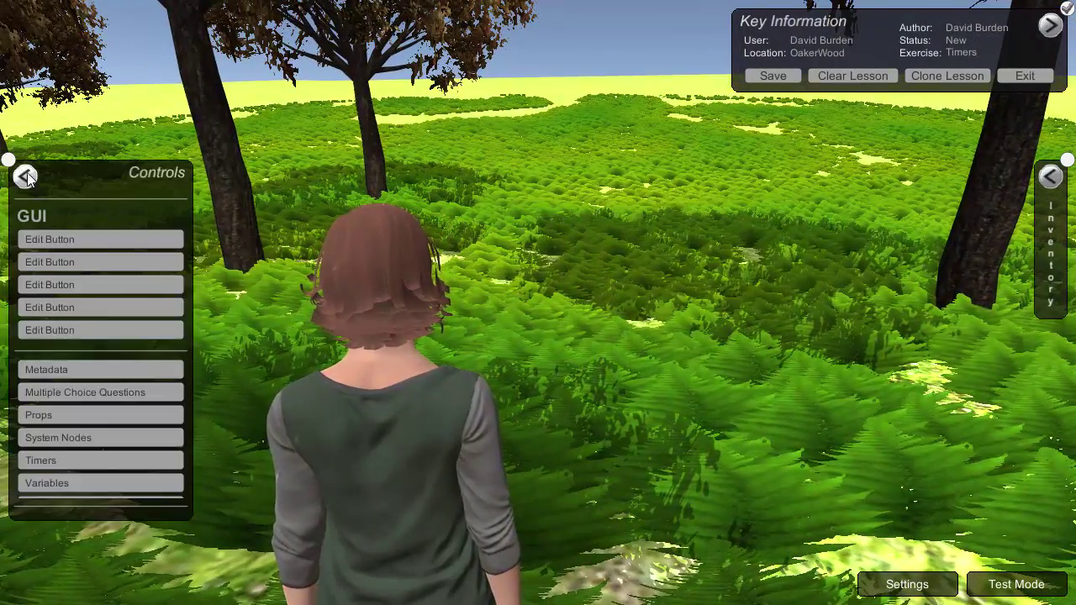
left_click(90, 370)
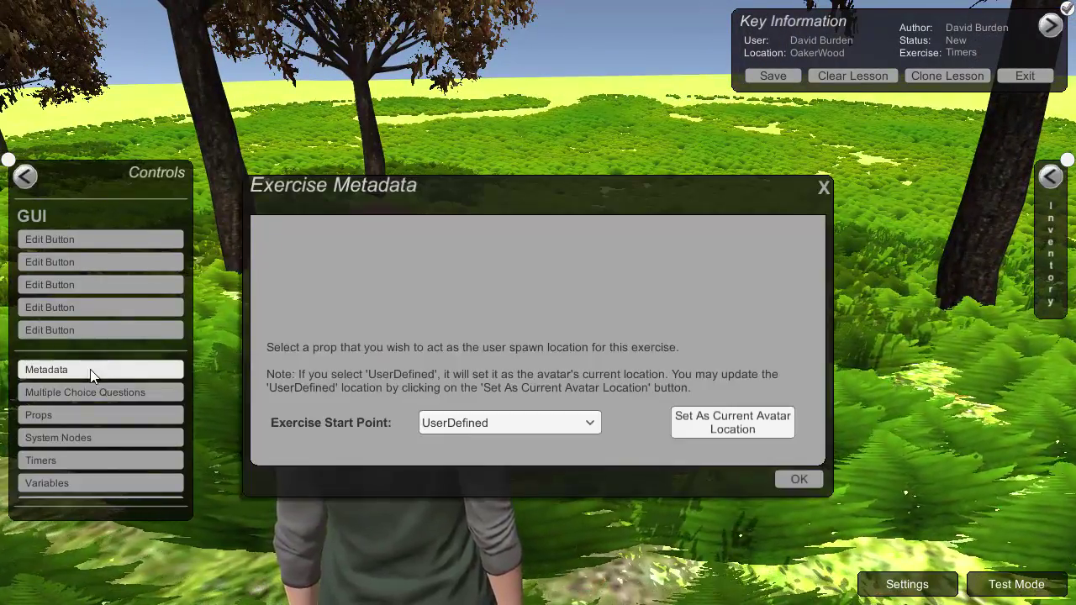
left_click(727, 427)
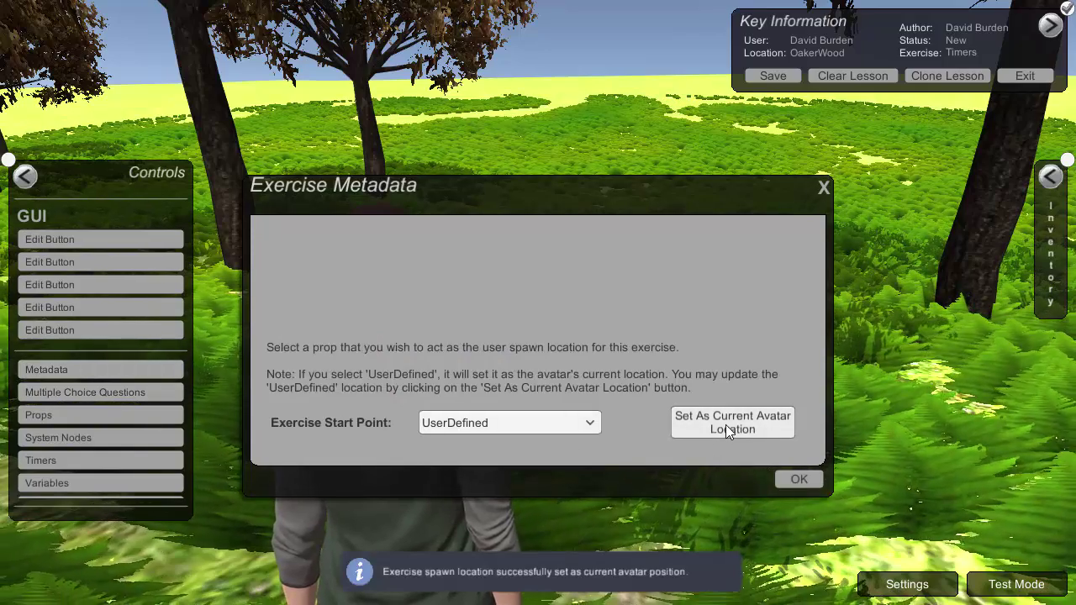
left_click(792, 480)
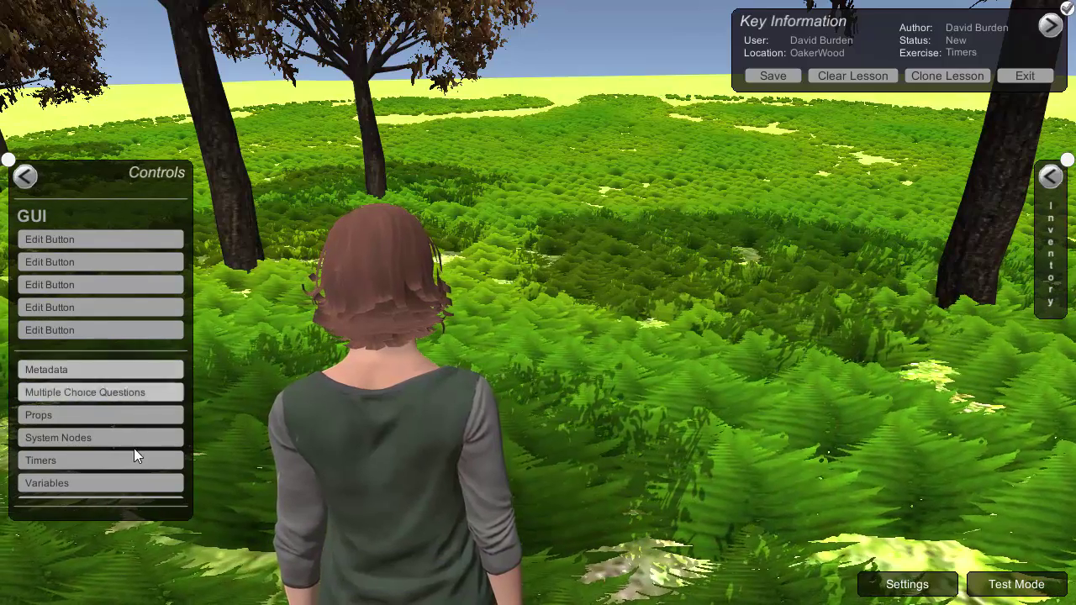
Place Question Box 2 from the defaultProps_ver008 inventory in front of the avatar.
left_click(1052, 177)
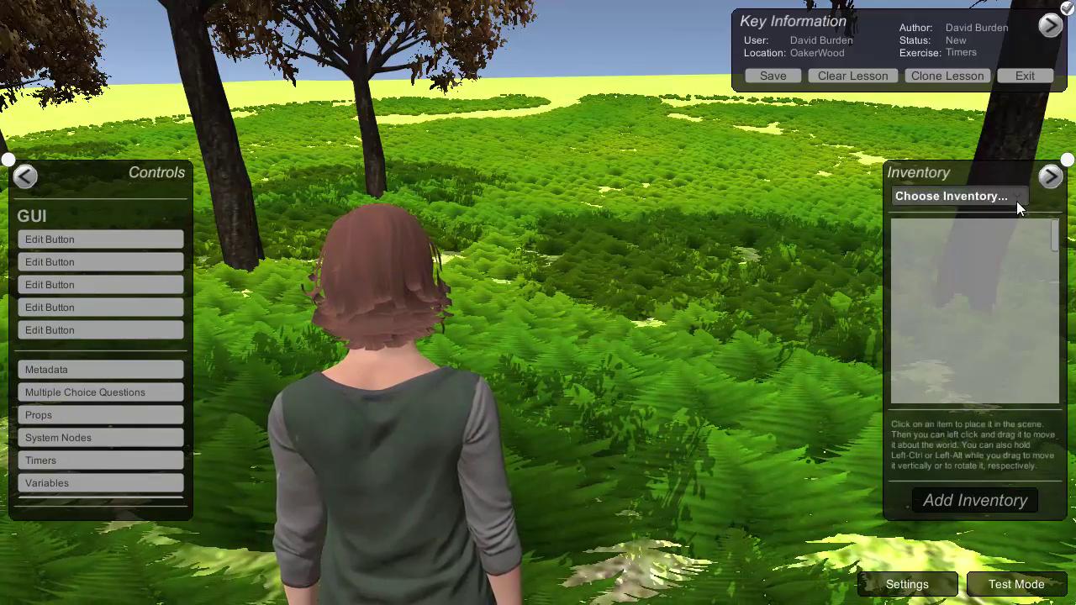
left_click(1017, 201)
left_click(999, 234)
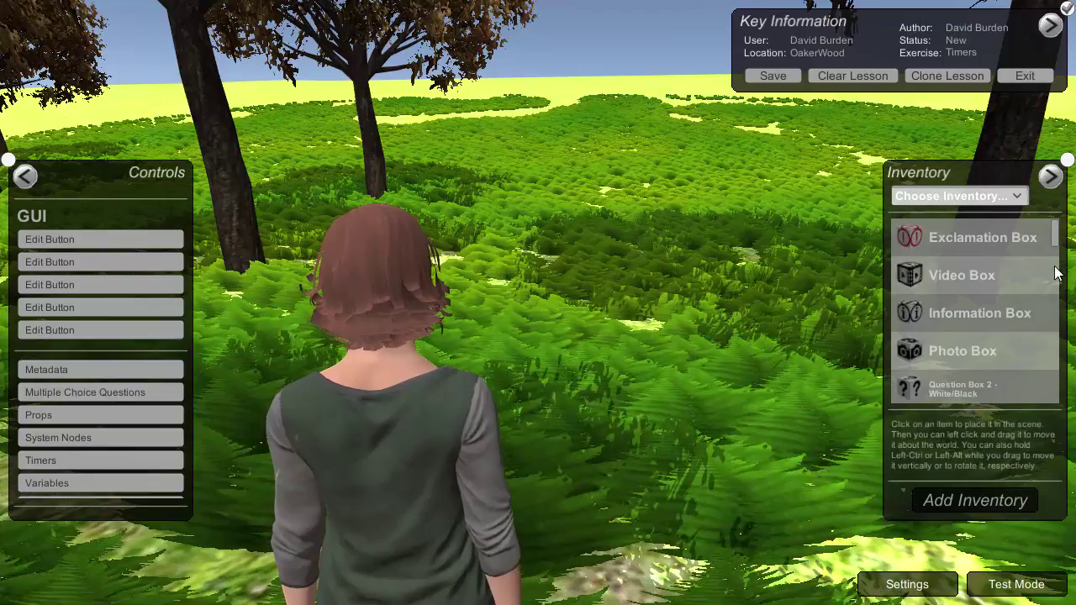
left_click(965, 384)
Walk further into the ferns and place a green Detection Zone cube, dragging it into position.
key("Right")
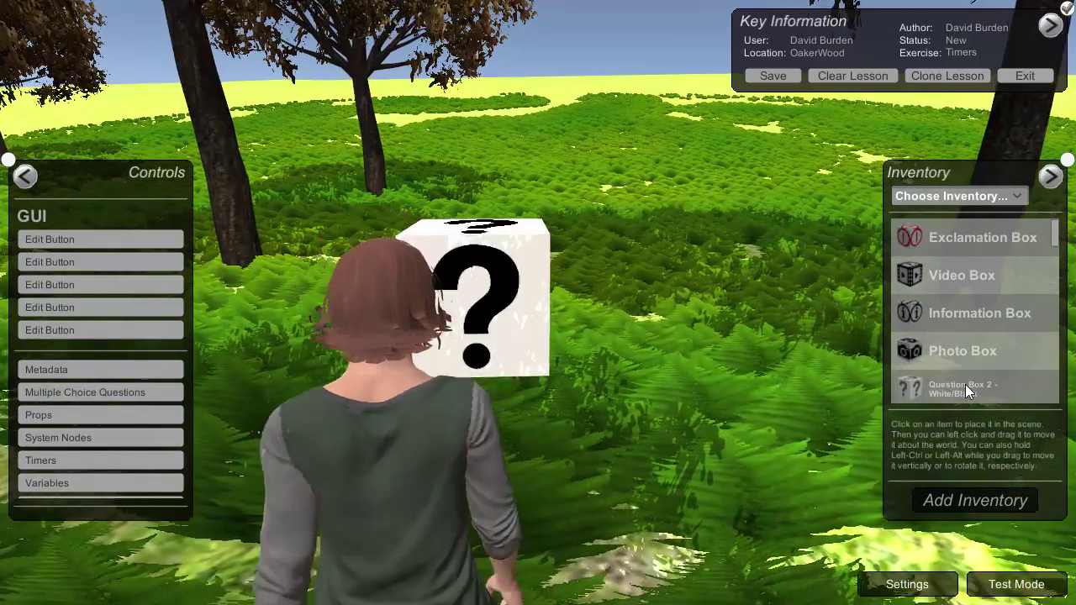
key("Right")
key("Up")
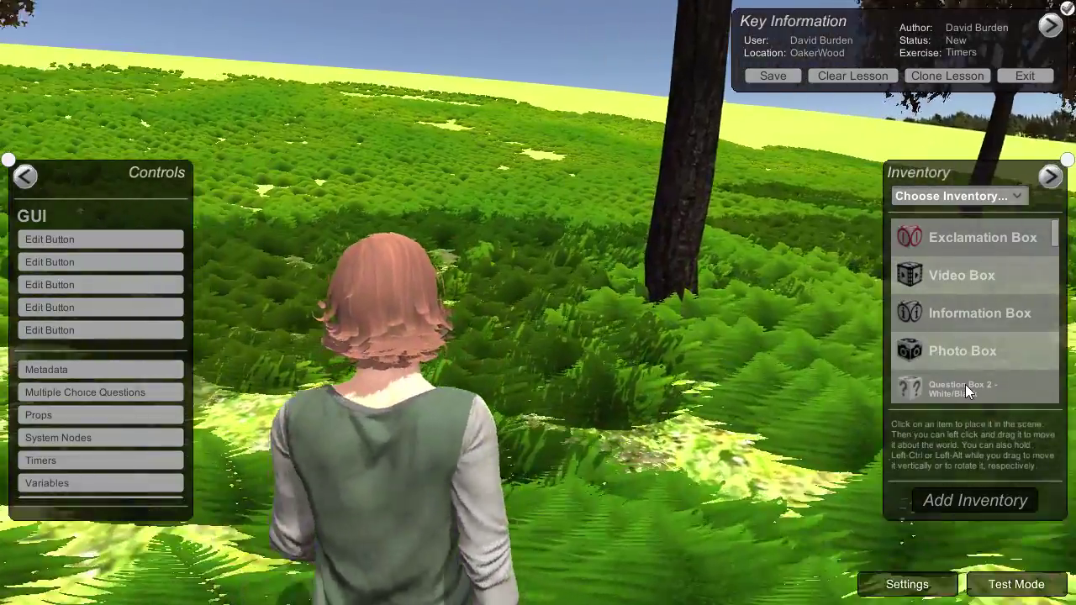
key("Up")
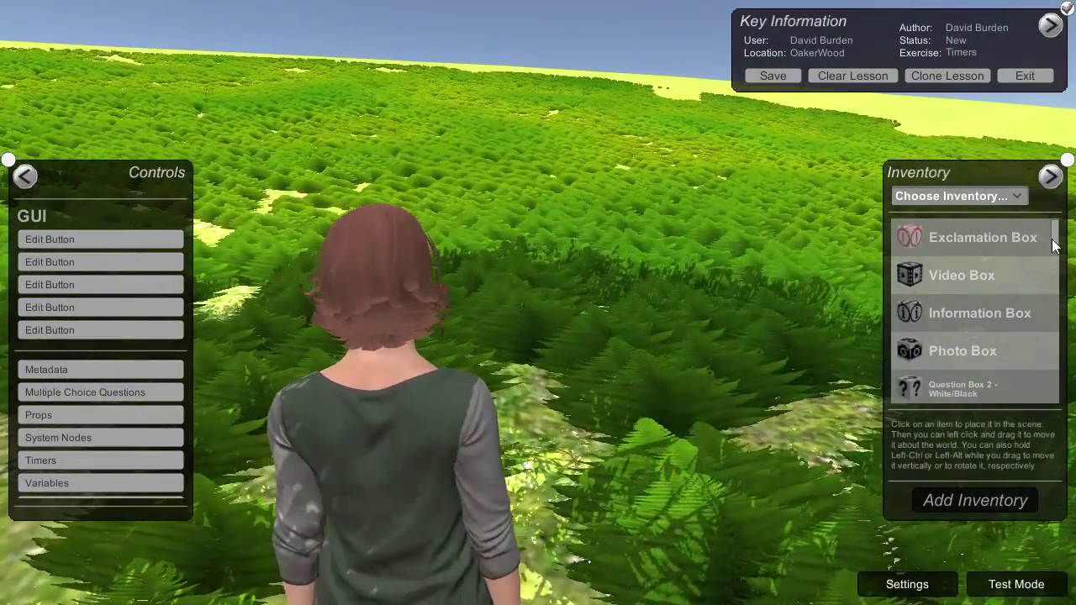
left_click_drag(1057, 254, 1039, 289)
left_click(971, 271)
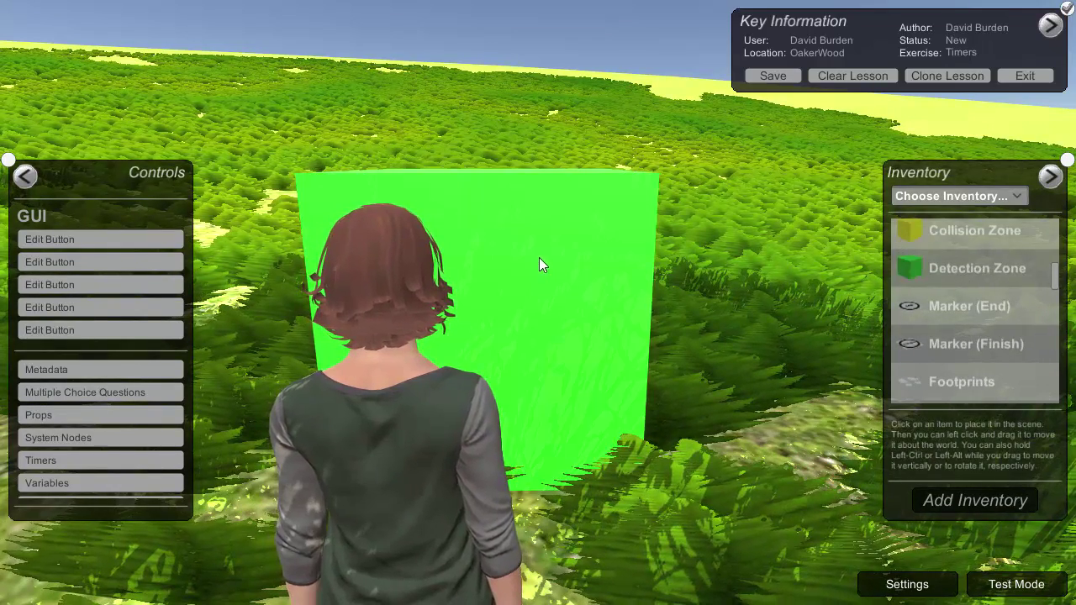
left_click_drag(538, 291, 542, 409)
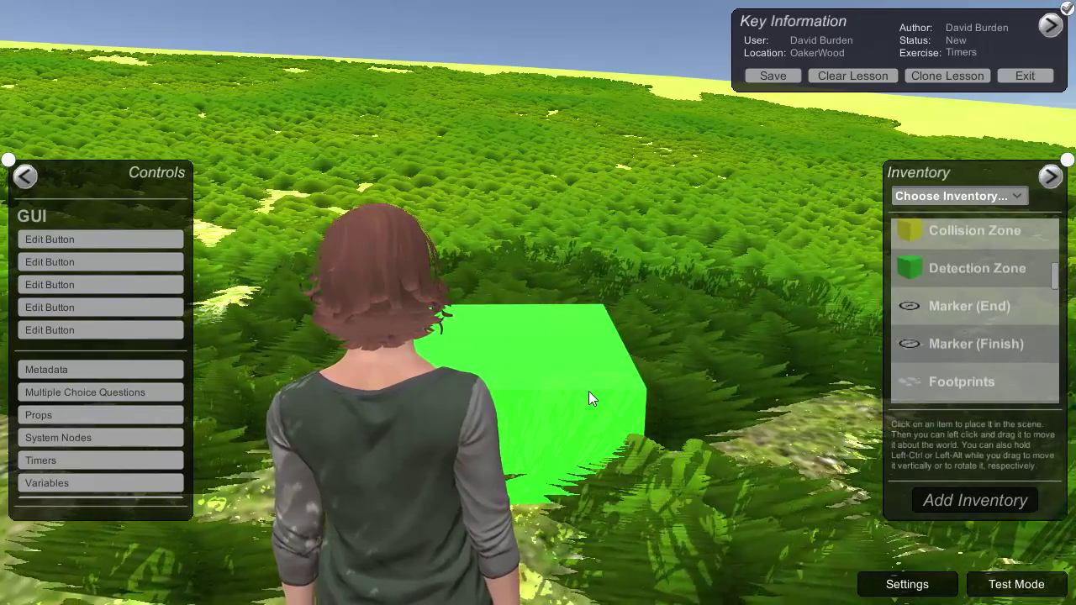
Rename the green detection-zone cube to 'Target' and save it.
key("Left")
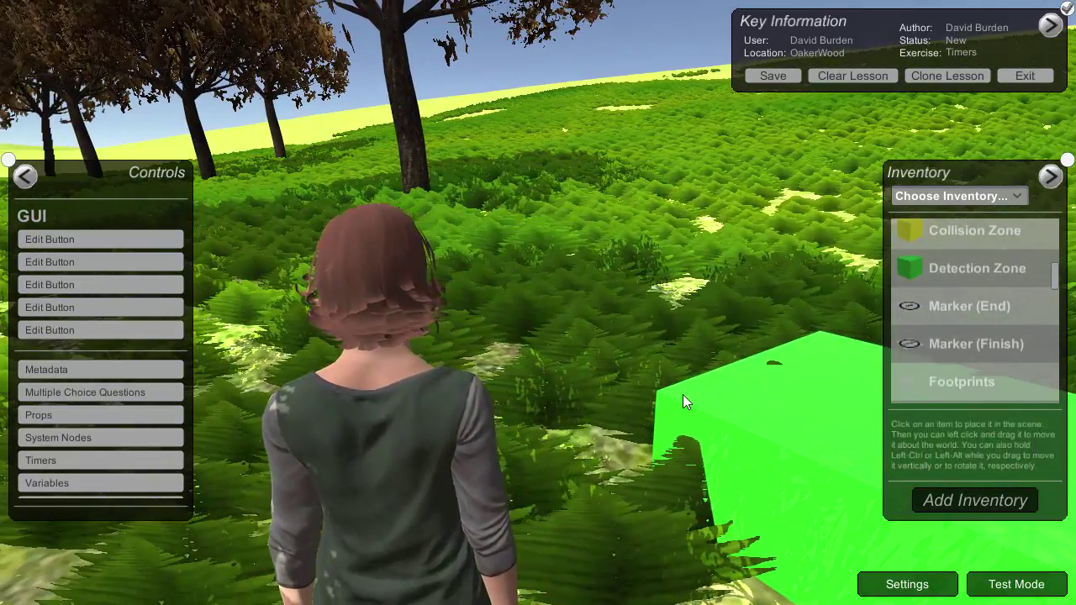
double_click(681, 395)
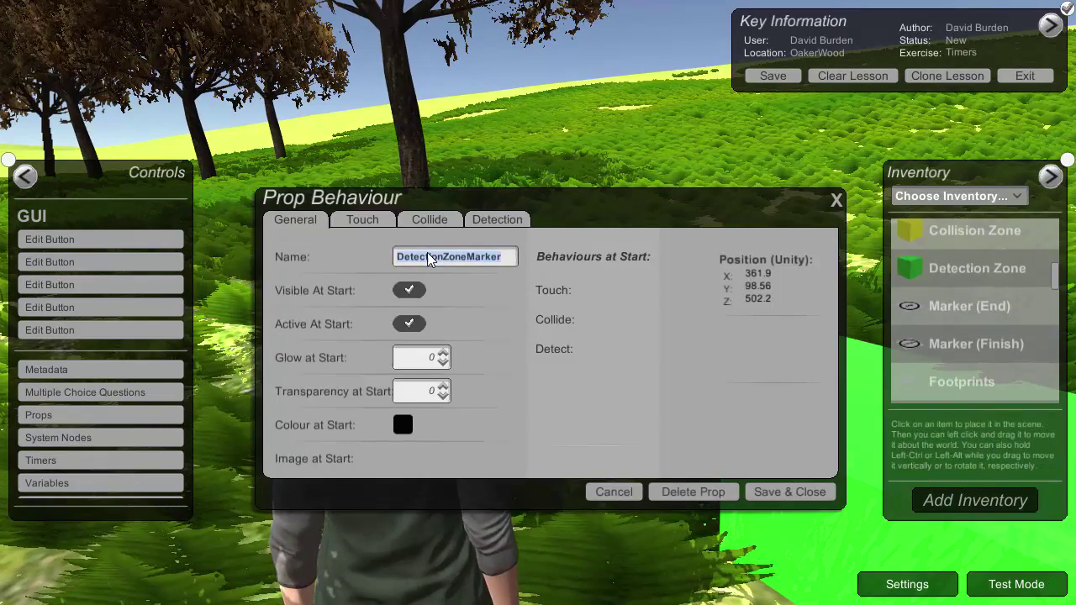
type("Target")
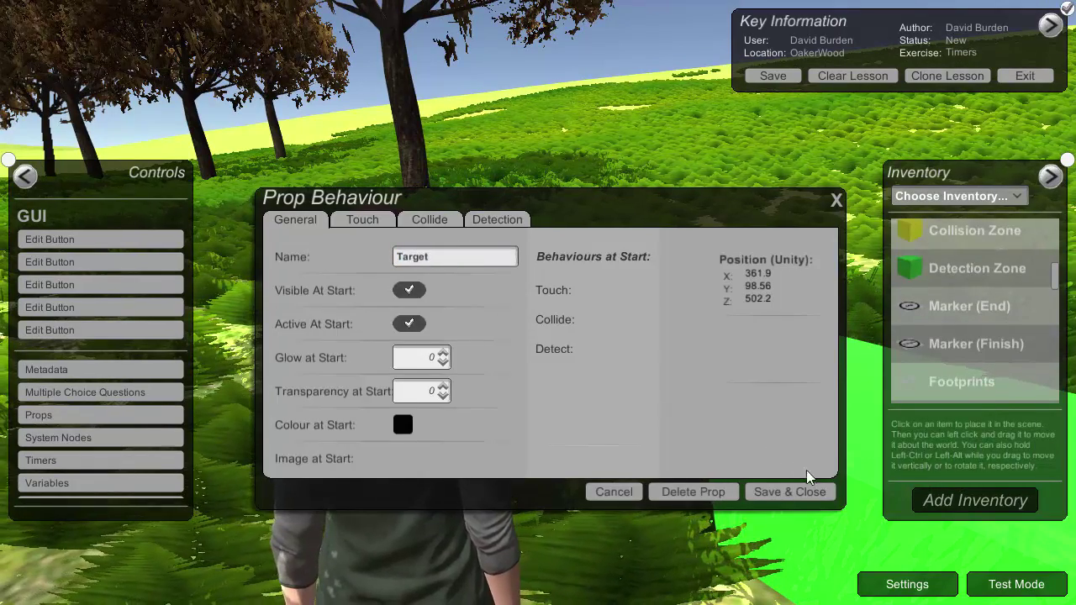
left_click(791, 492)
Walk back to the question box, open its Prop Behaviour and select its name for replacing.
key("Left")
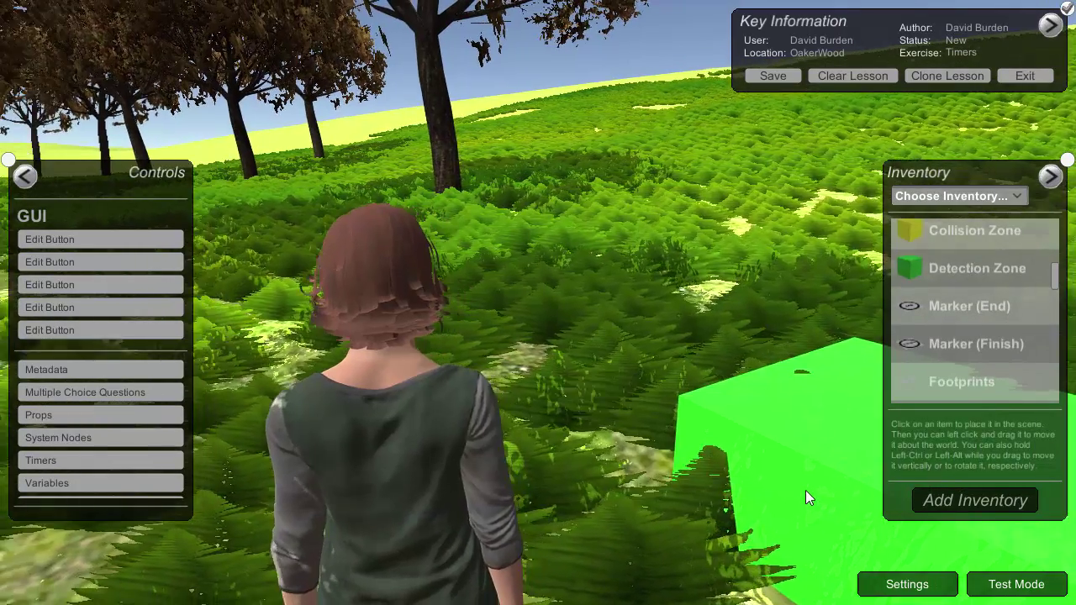
key("Left")
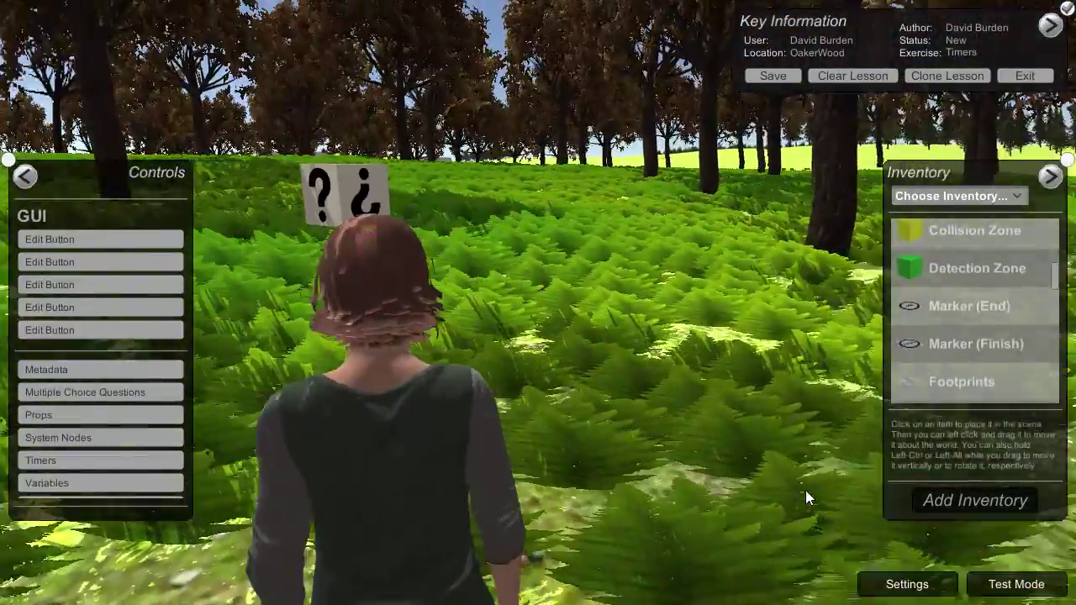
key("Up")
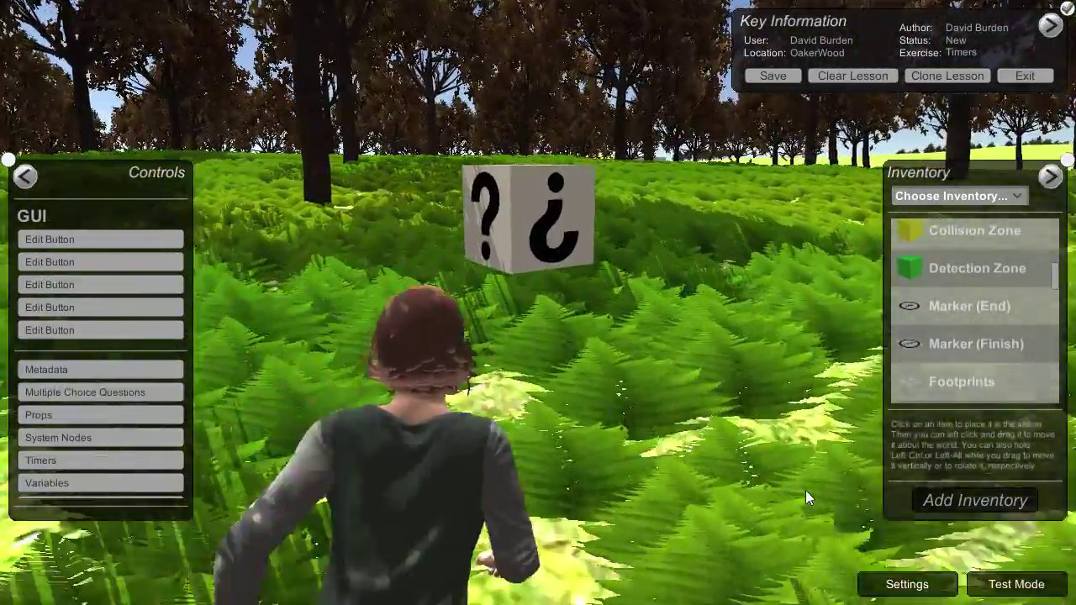
key("Up")
key("Left")
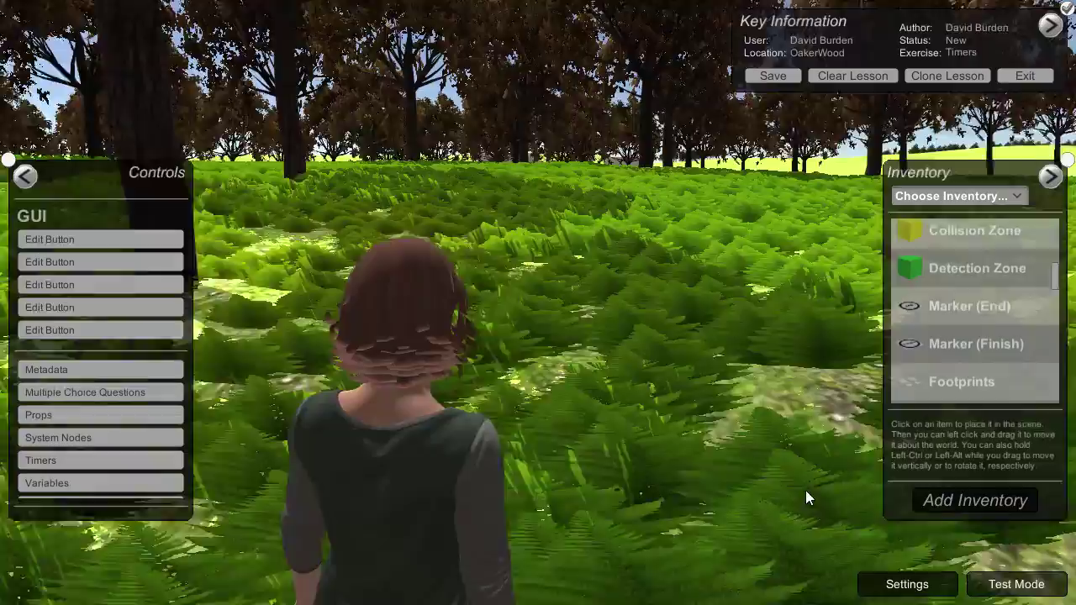
key("Right")
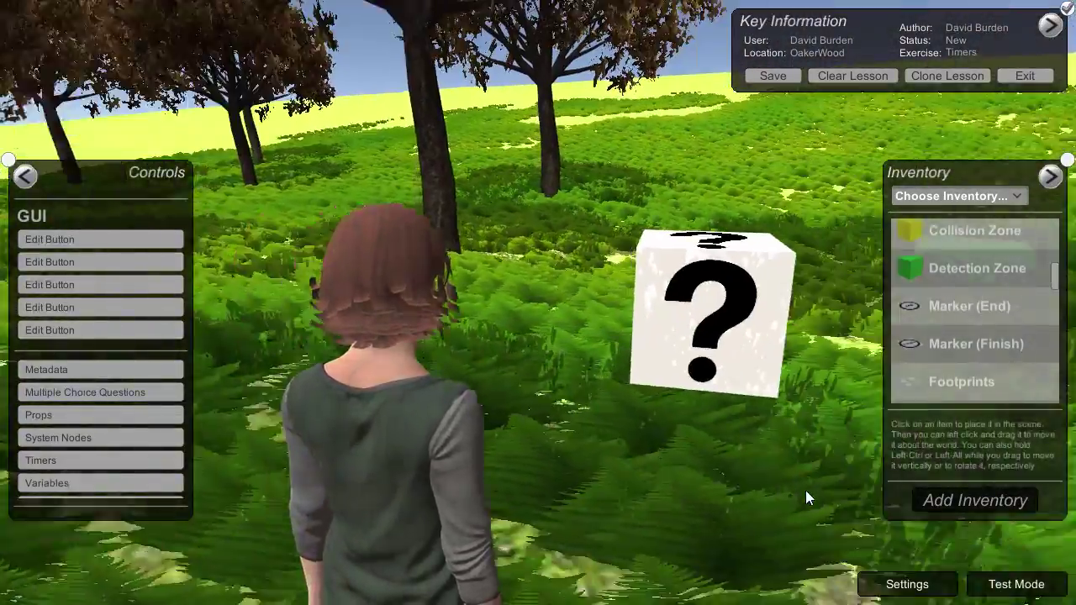
key("Right")
left_click(570, 260)
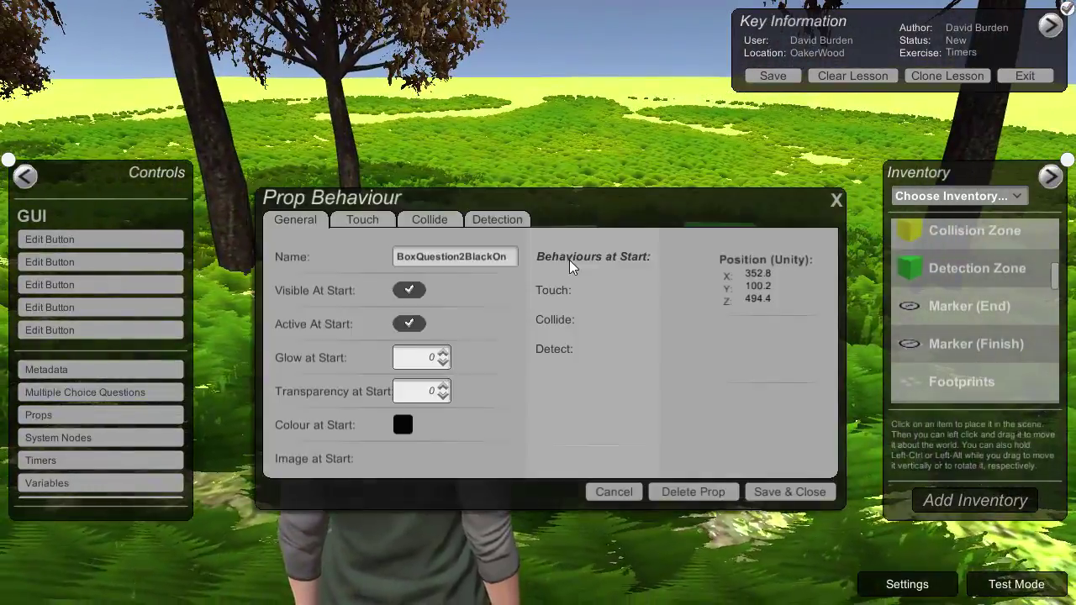
left_click(452, 262)
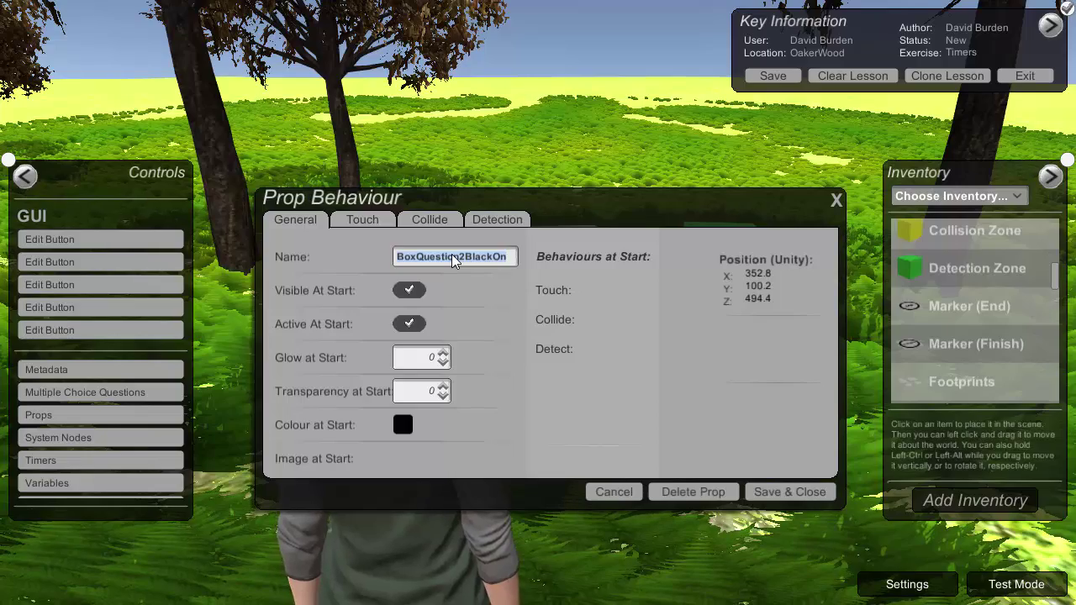
Save the question box's behaviour settings and add a new lesson timer.
left_click(804, 493)
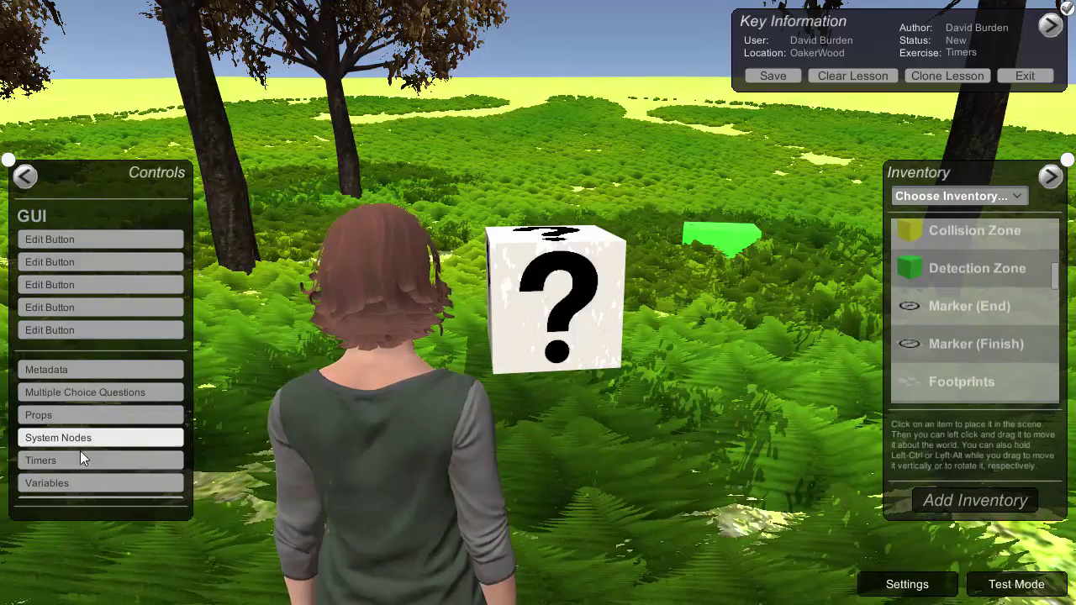
left_click(71, 461)
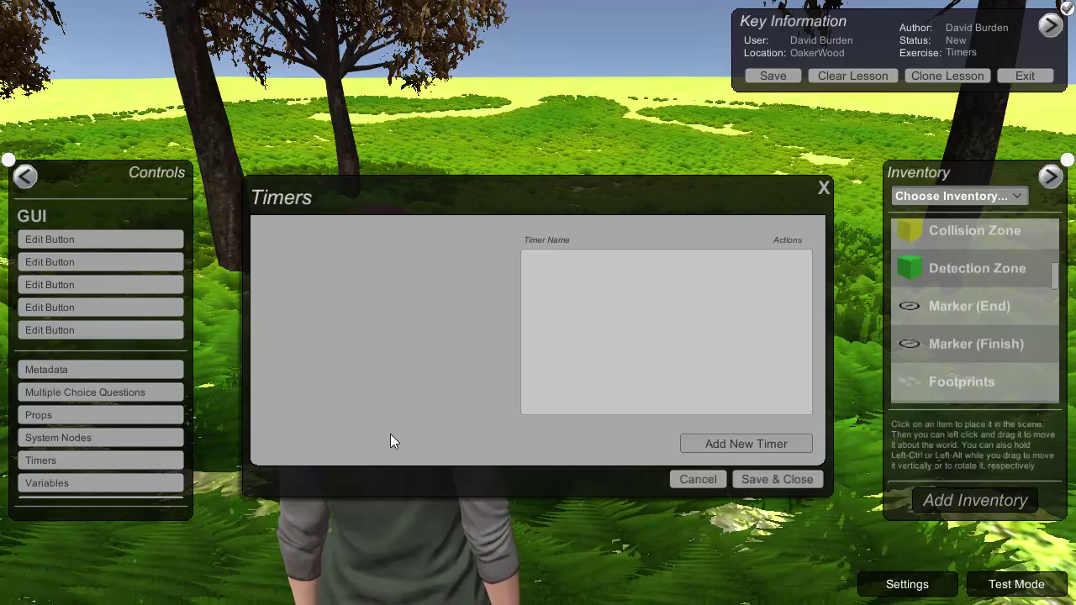
left_click(712, 444)
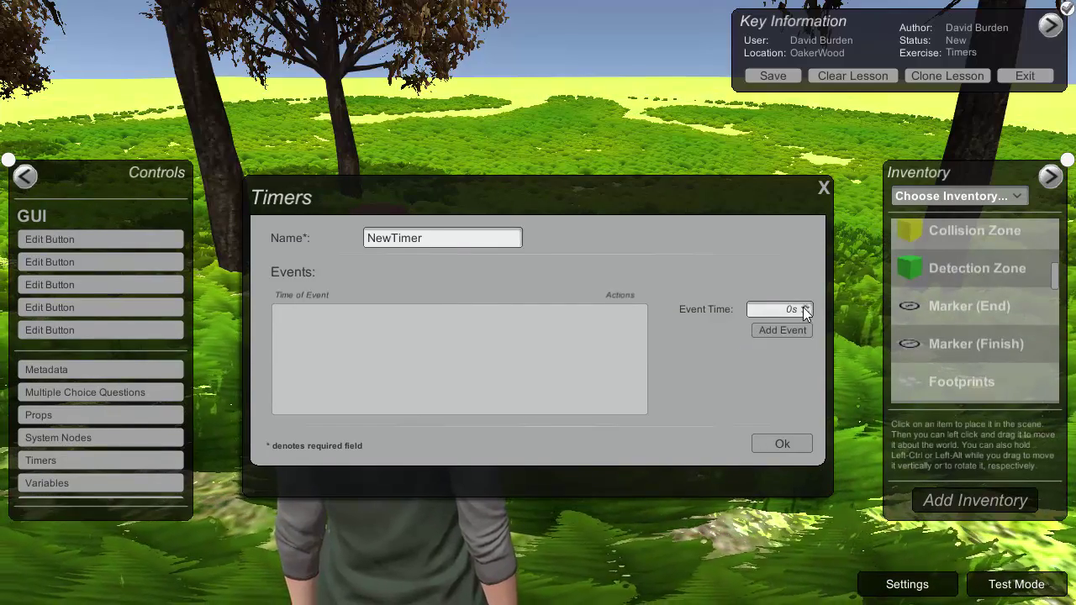
Name the new timer '20secstimer' and set its event time to 20 seconds.
left_click_drag(433, 241, 363, 242)
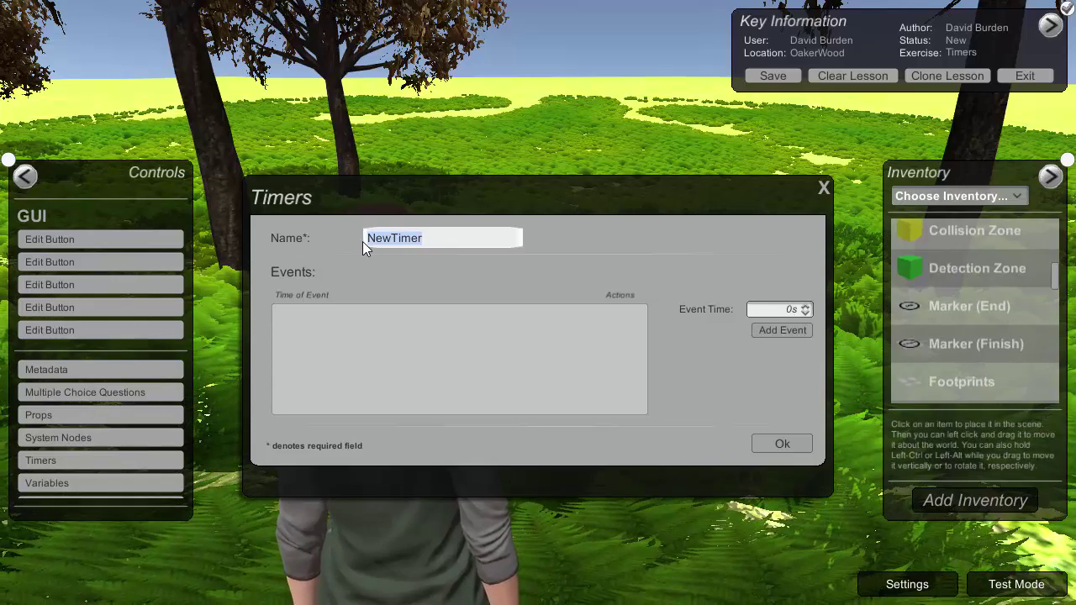
type("20sec")
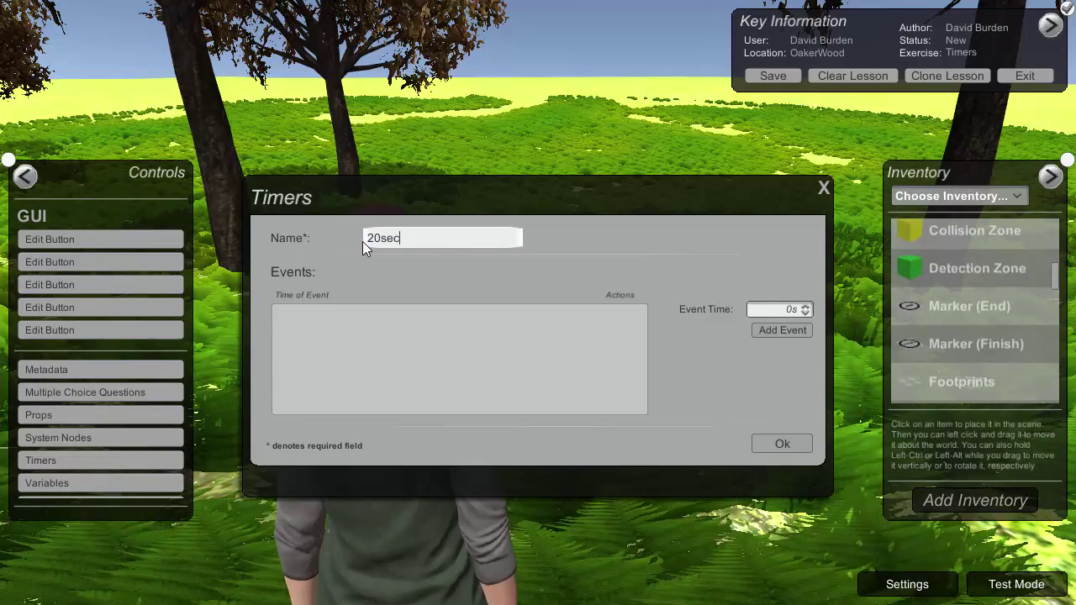
type("stimer")
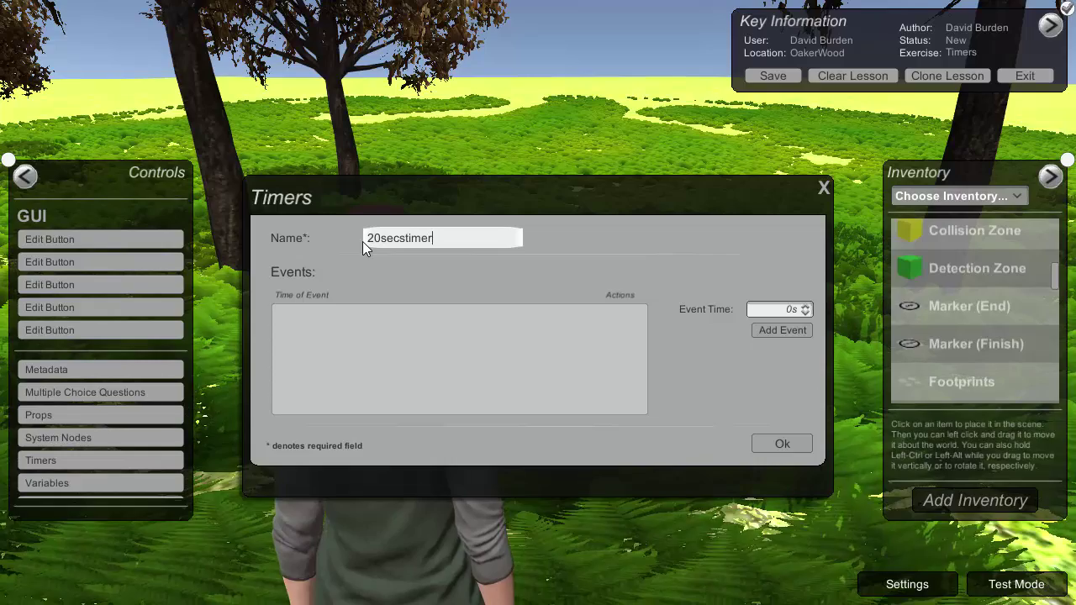
left_click(791, 309)
type("20")
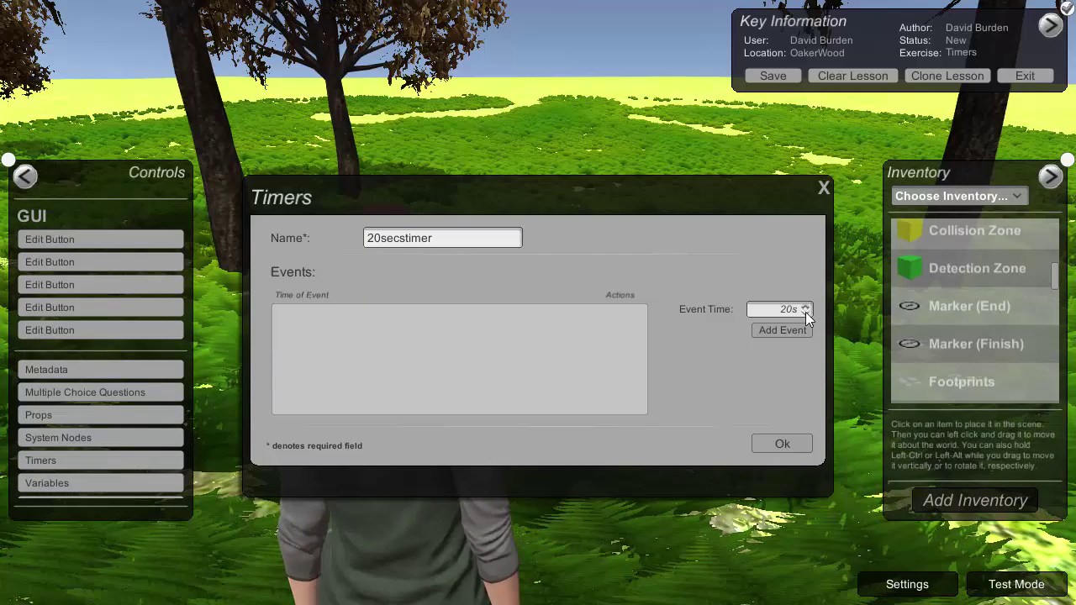
Add a 20-second event with an action targeting the User Interface Standard Popup.
left_click(792, 330)
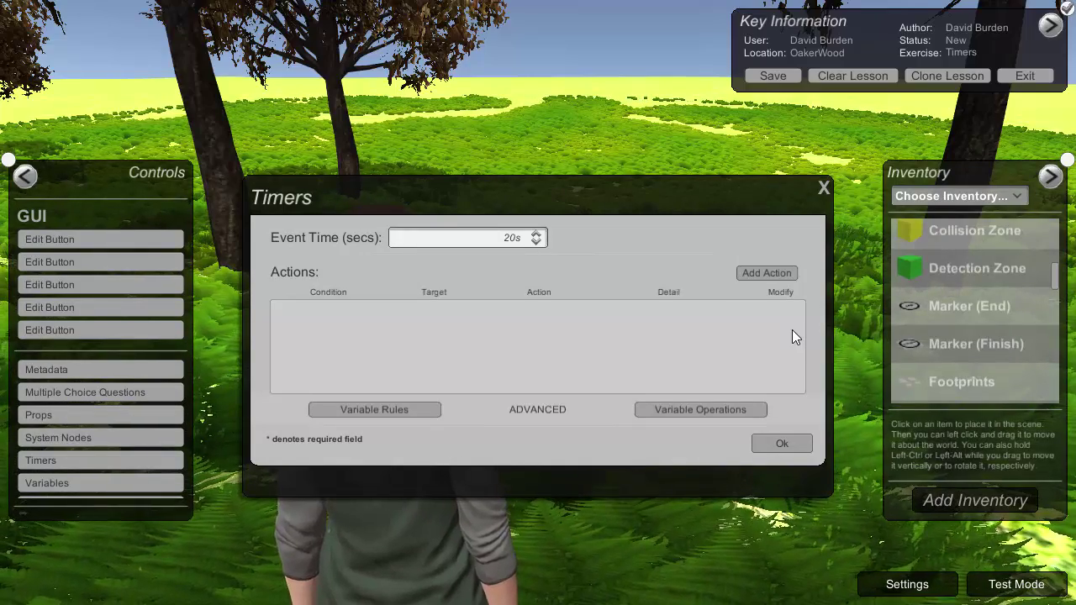
left_click(755, 279)
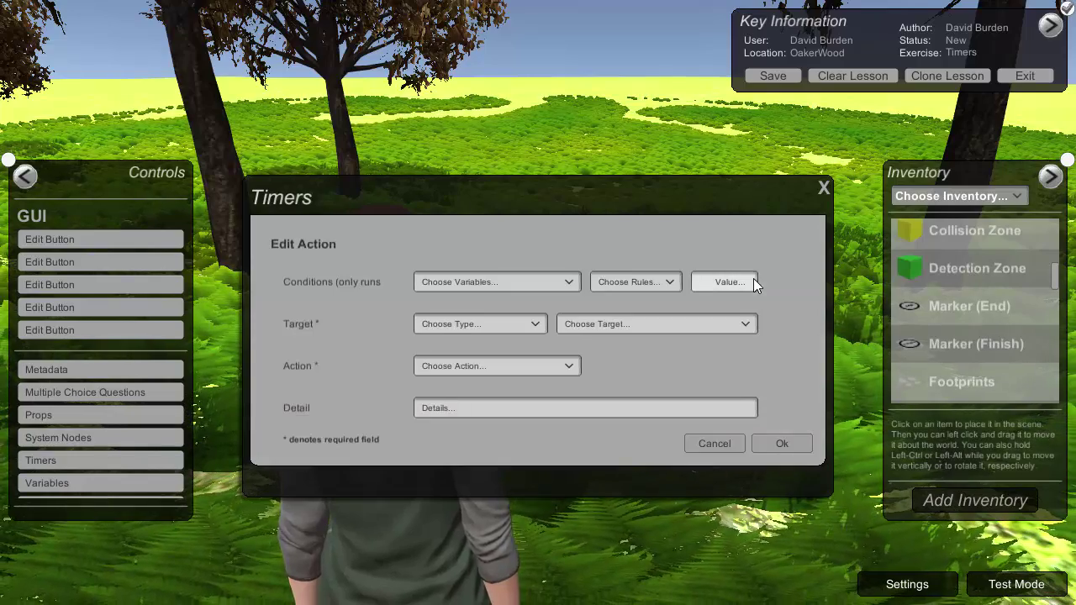
left_click(504, 327)
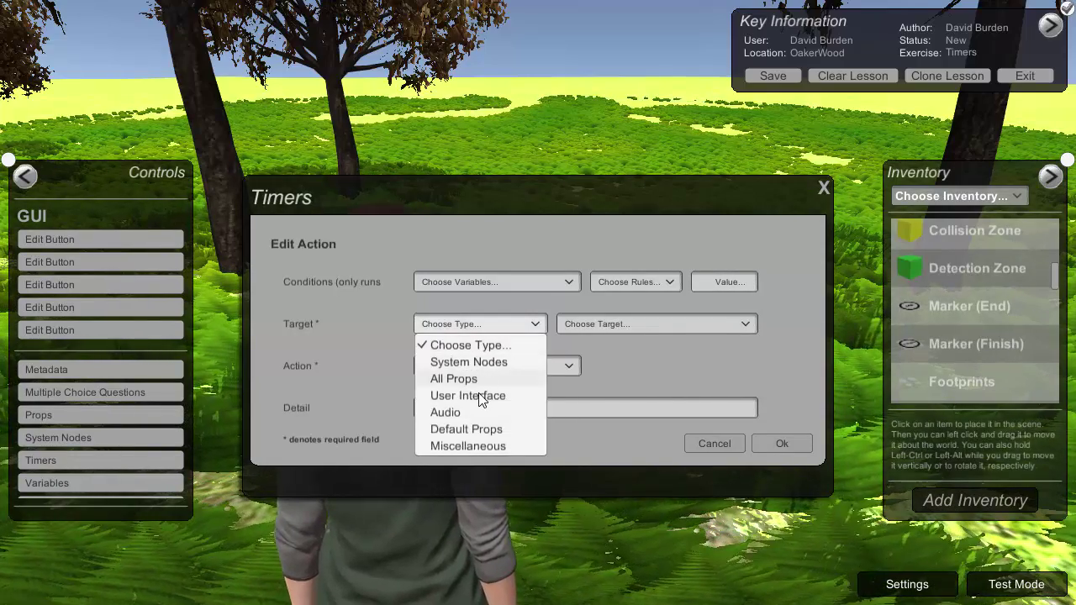
left_click(481, 400)
left_click(611, 328)
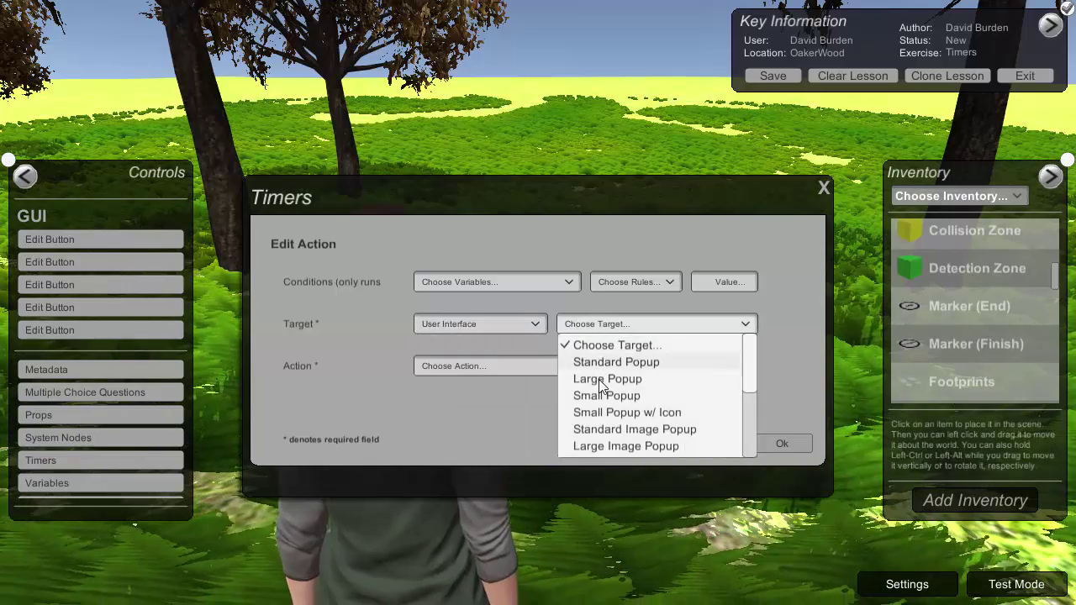
left_click(598, 362)
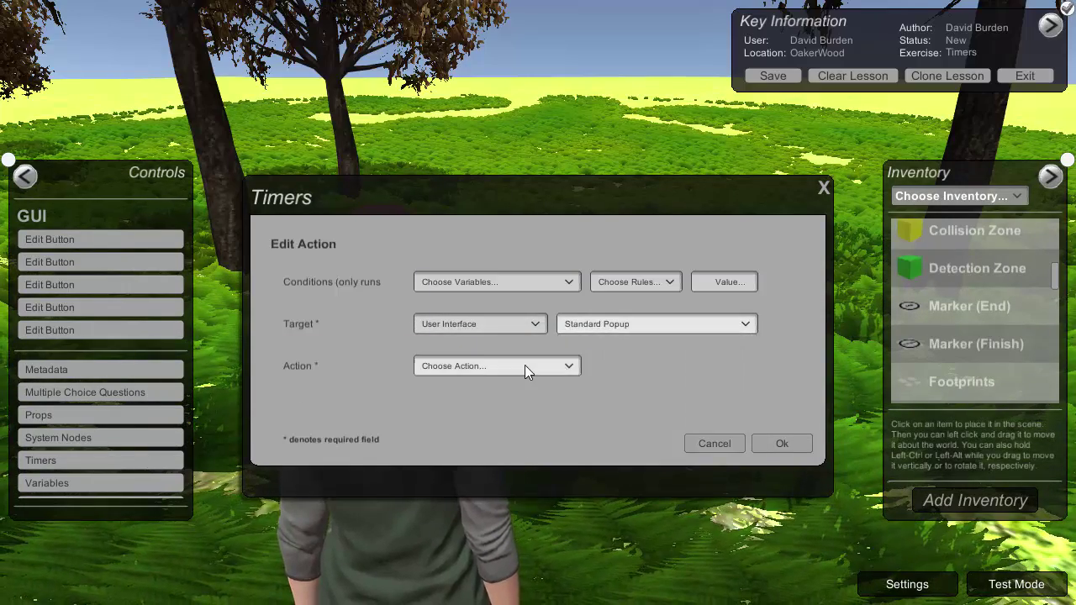
left_click(525, 366)
Set the action to DisplayPanel with a centred popup titled 'Time up' reading 'Game is over'.
left_click(505, 403)
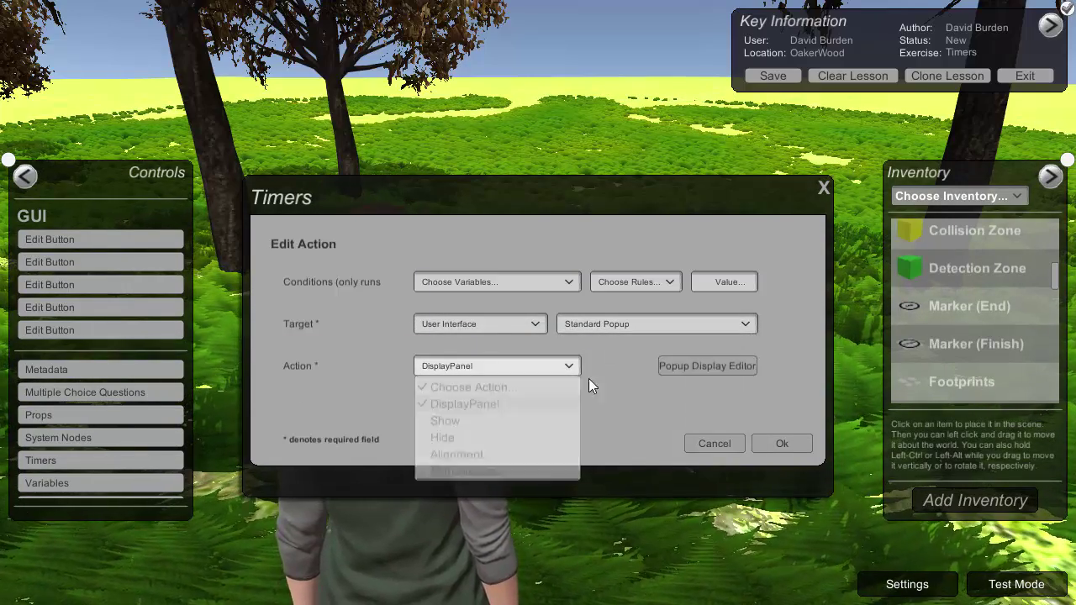
left_click(686, 368)
left_click(332, 188)
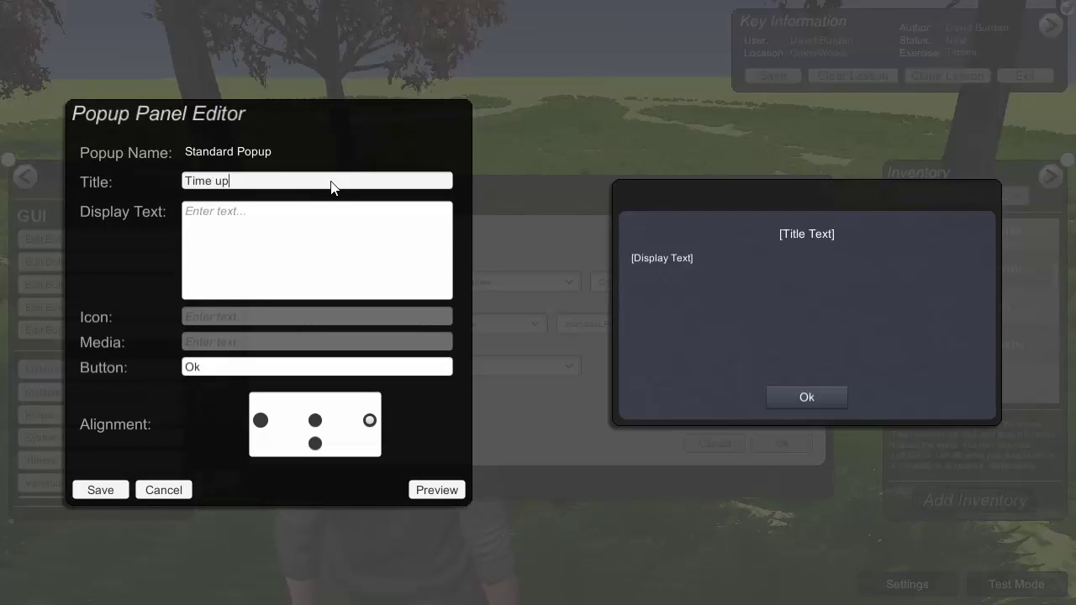
left_click(283, 230)
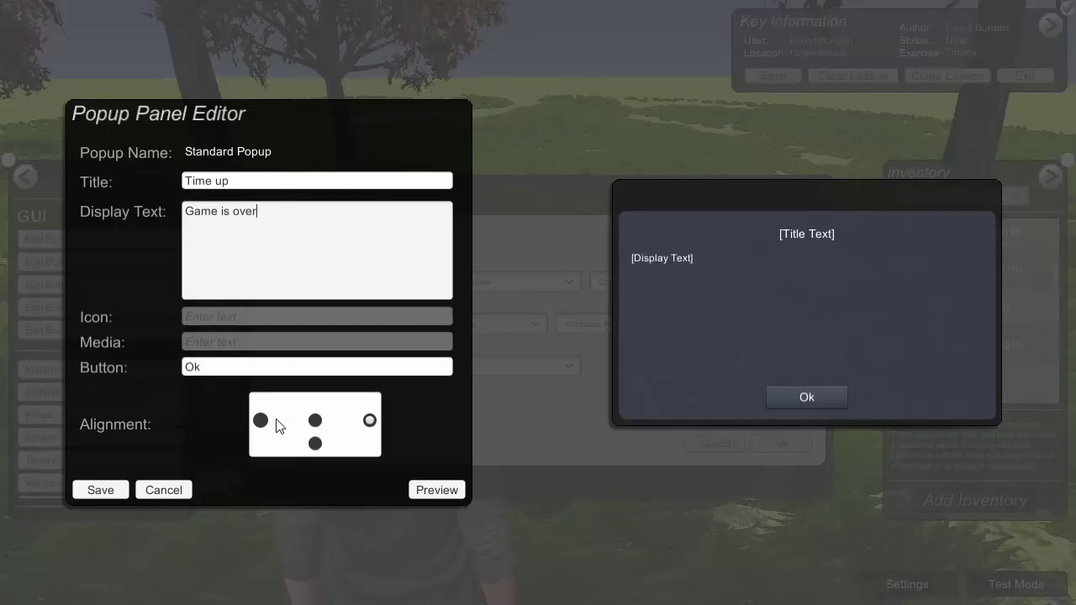
left_click(315, 421)
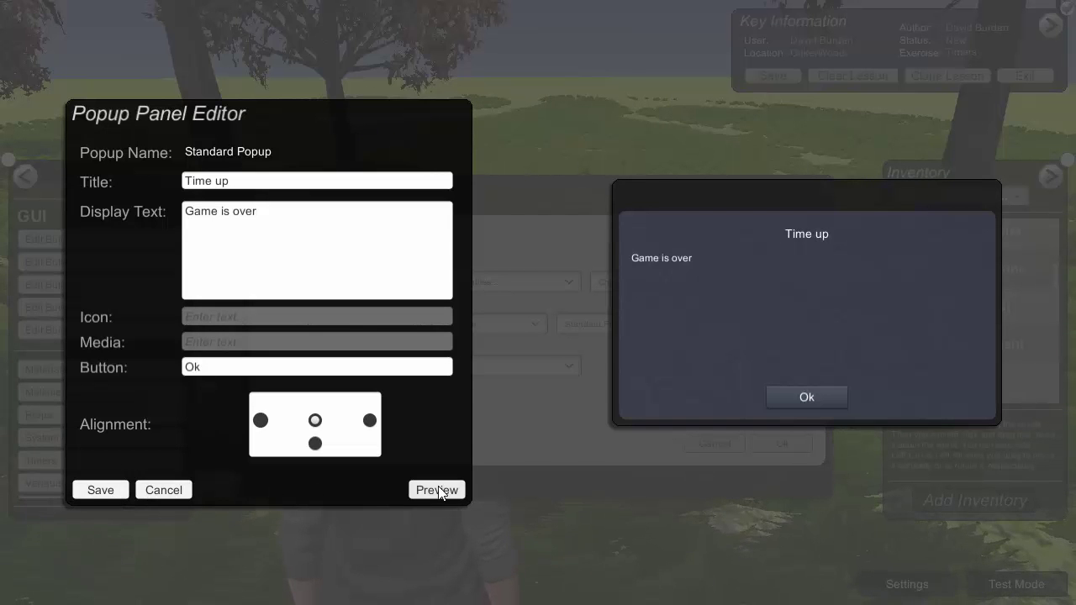
left_click(108, 491)
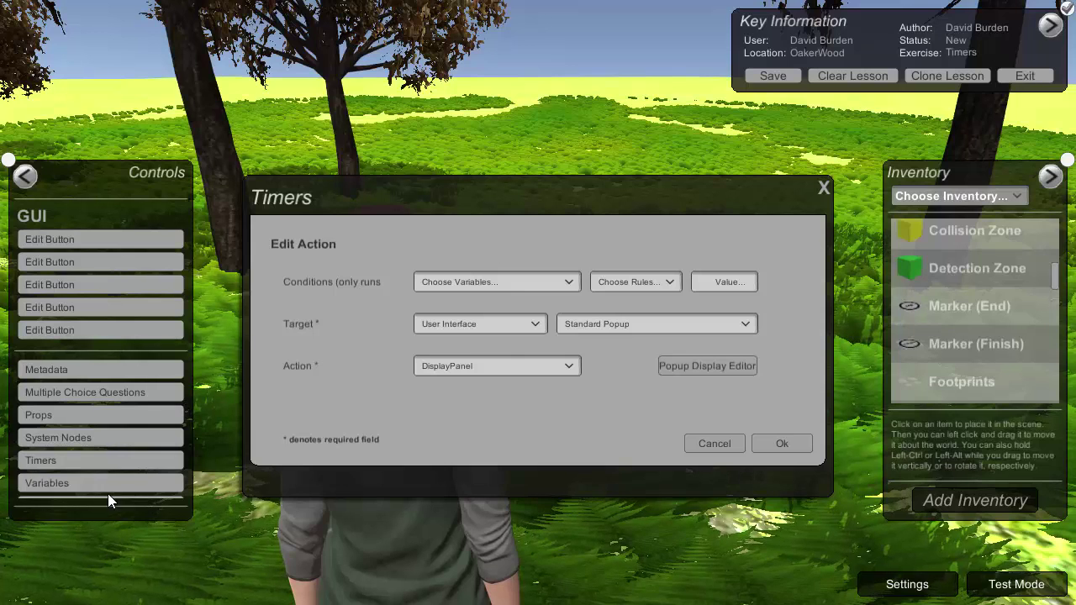
left_click(775, 439)
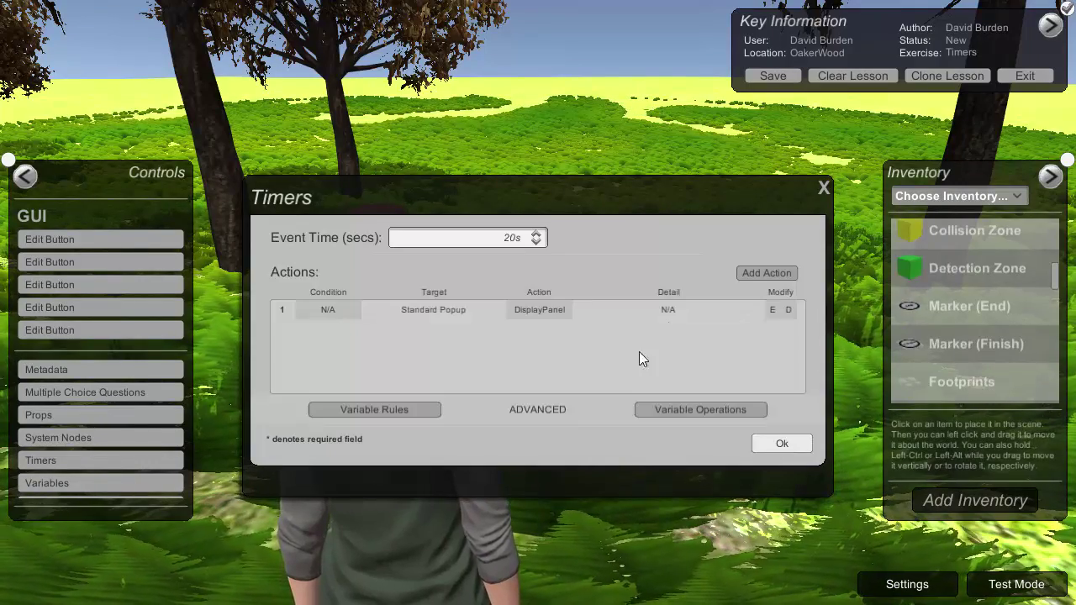
Add a second 20s action that hides and deactivates the Target prop, then confirm the timer.
left_click(767, 274)
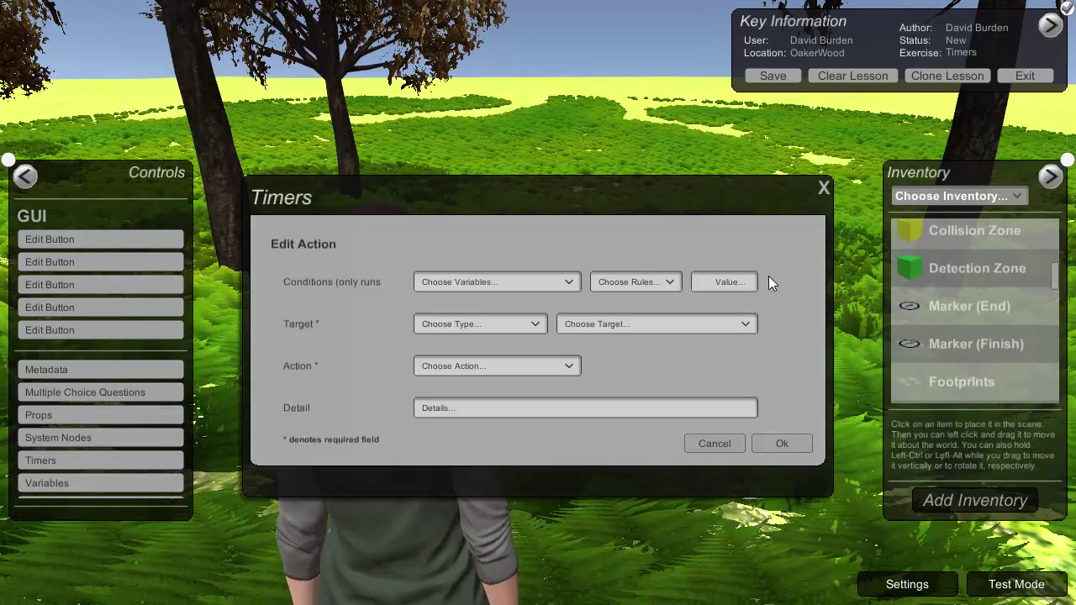
left_click(518, 324)
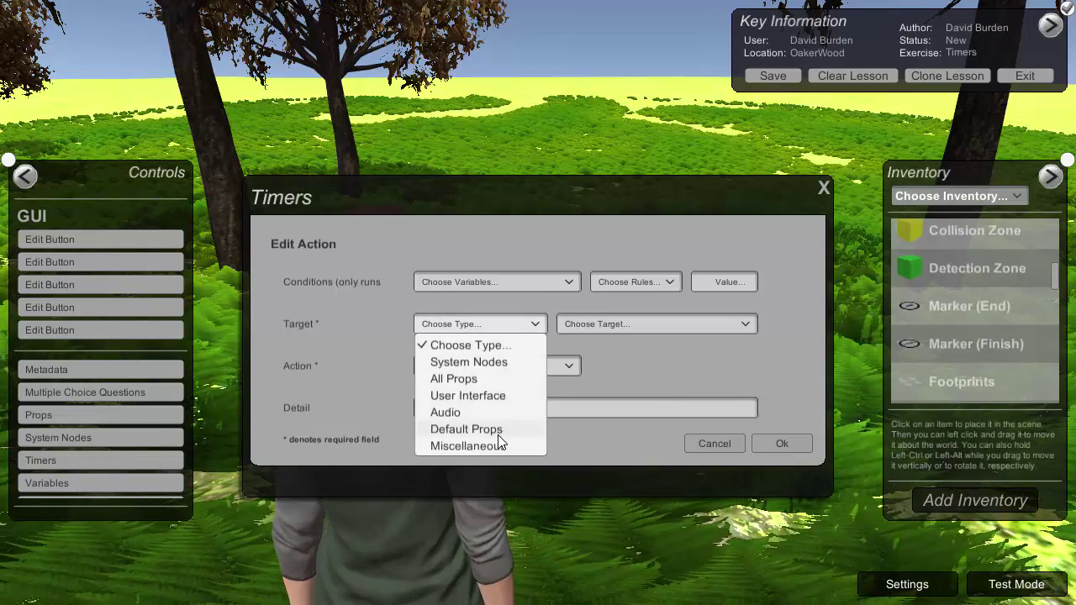
left_click(473, 380)
left_click(686, 320)
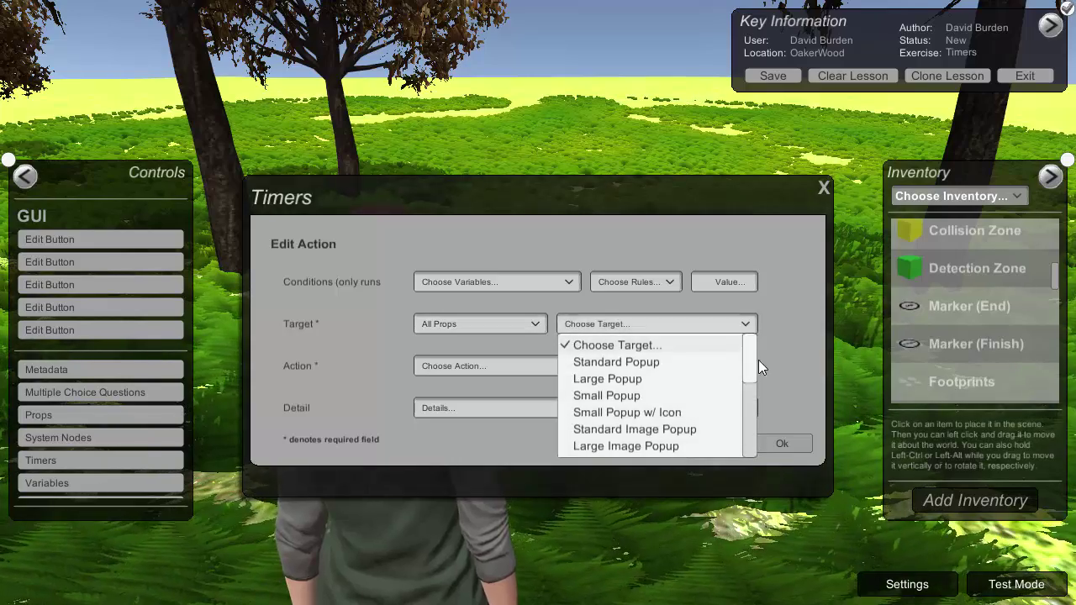
left_click_drag(746, 397, 746, 444)
left_click(610, 425)
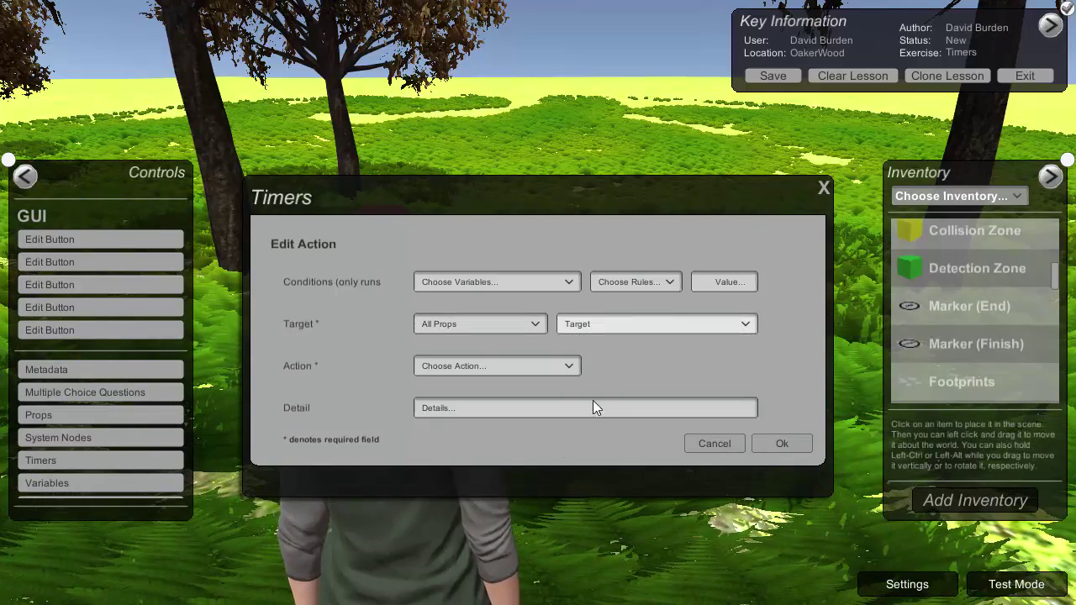
left_click(569, 366)
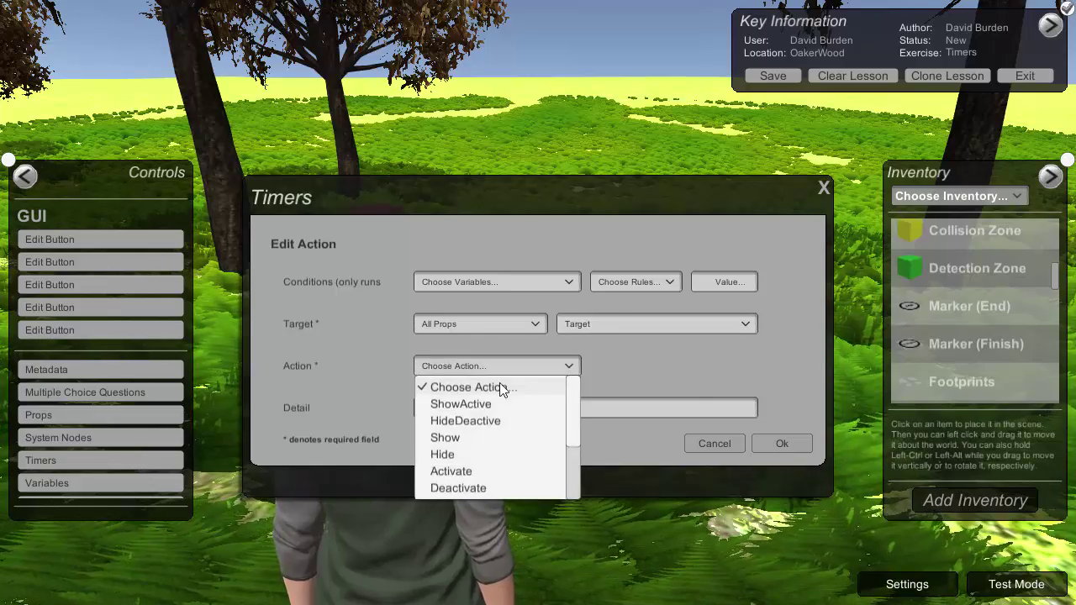
left_click(478, 423)
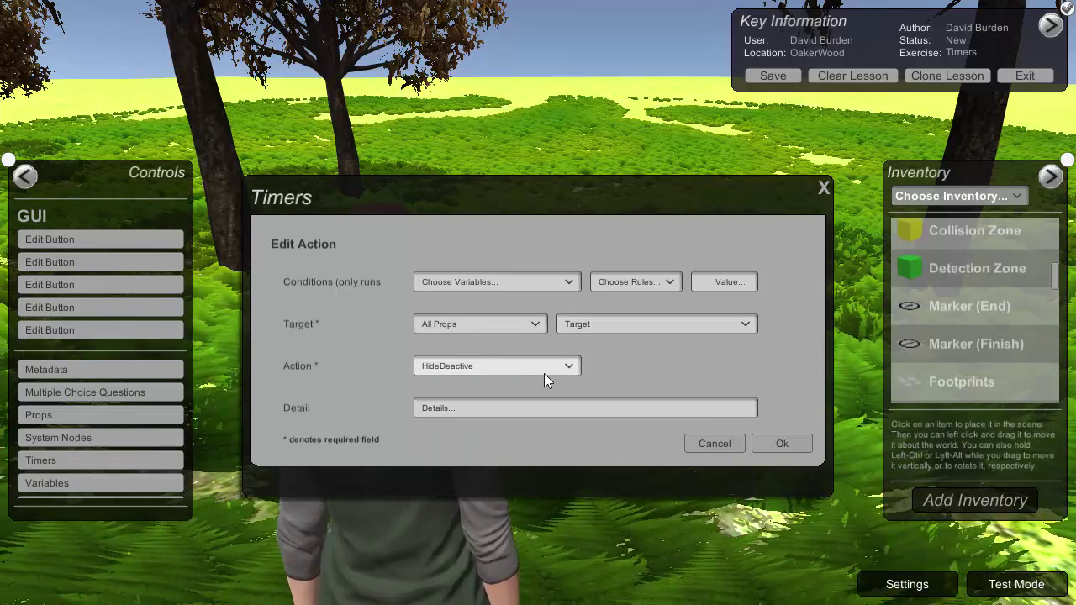
left_click(774, 444)
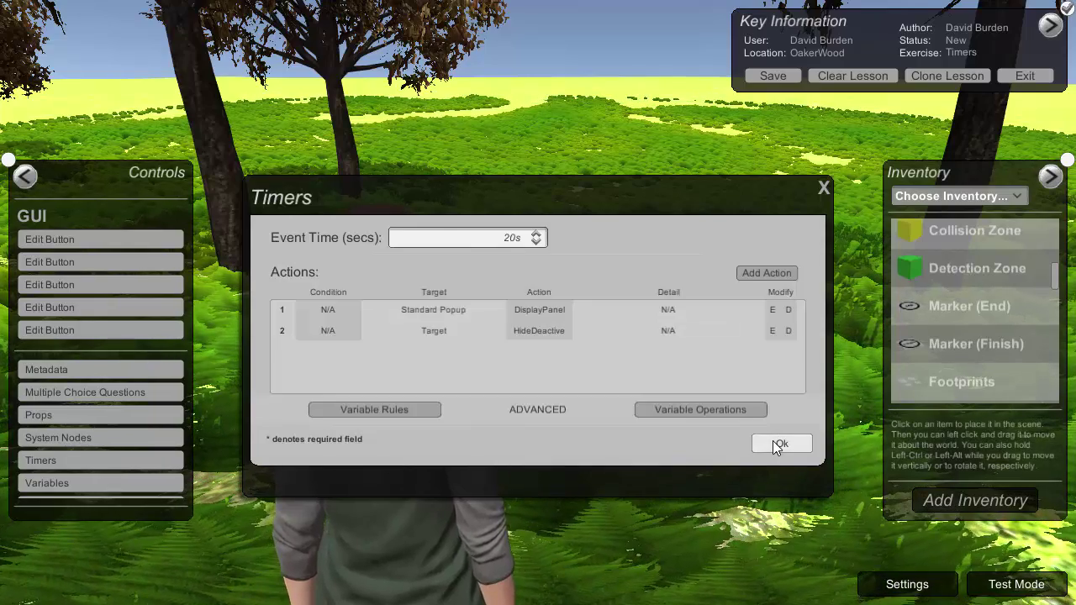
left_click(774, 446)
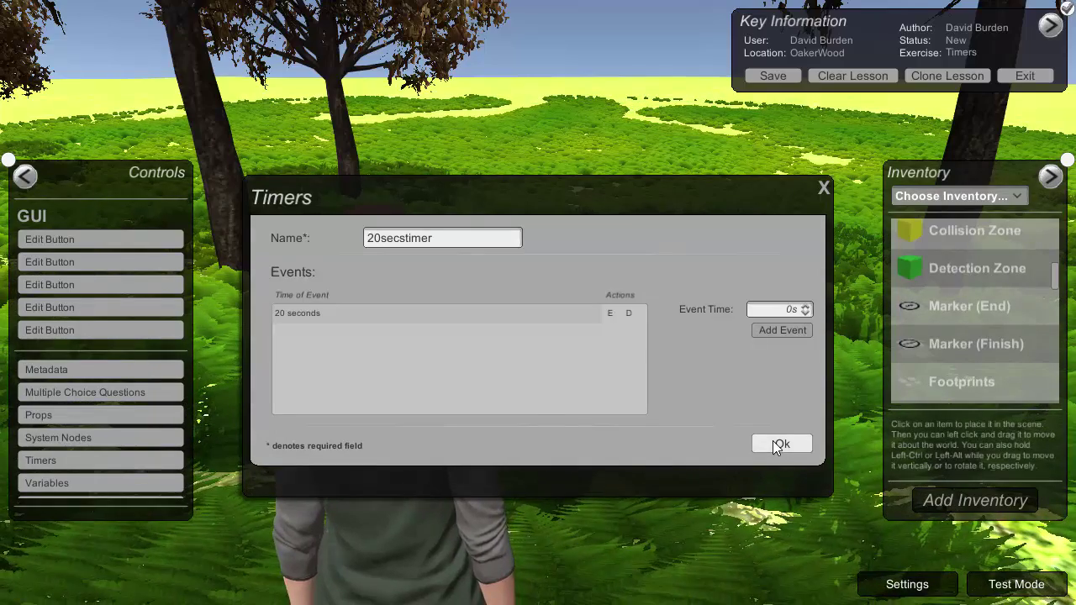
left_click(774, 444)
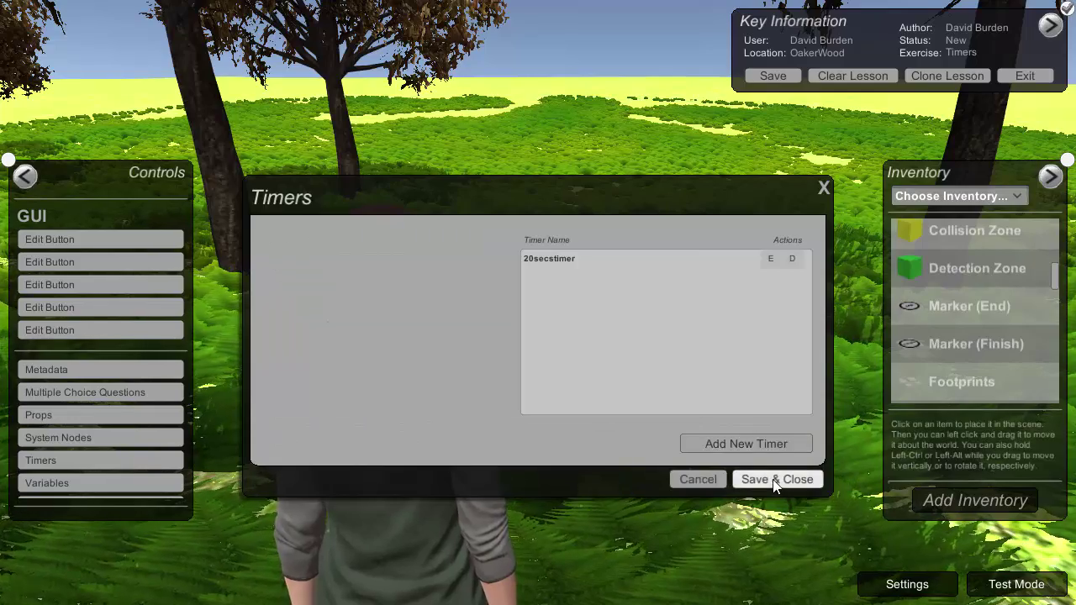
Save the timers and add a Touch action on the question cube: Large Popup, DisplayPanel.
left_click(774, 481)
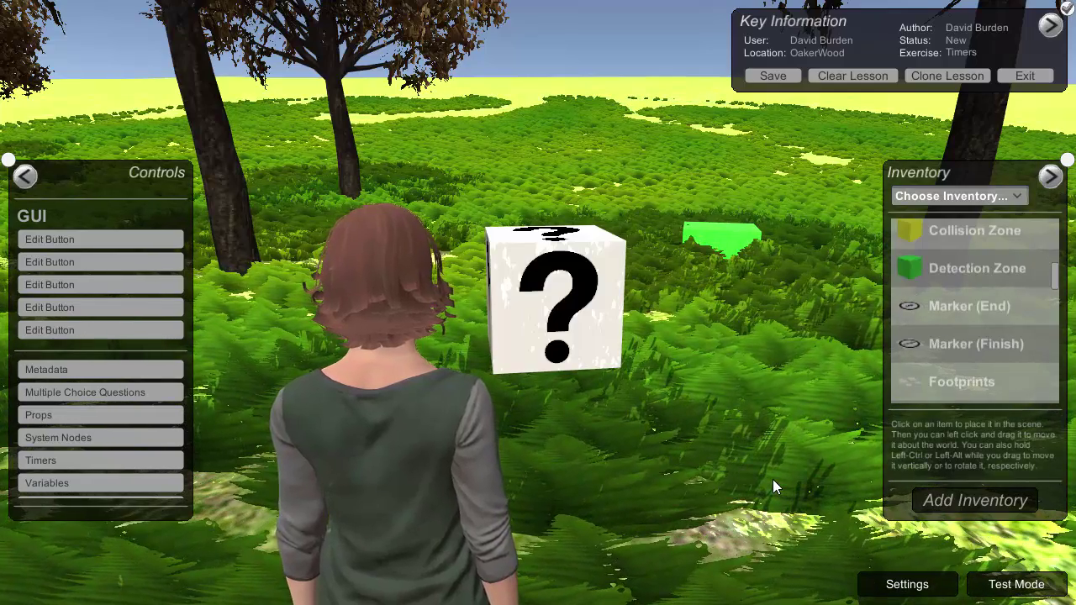
left_click(565, 280)
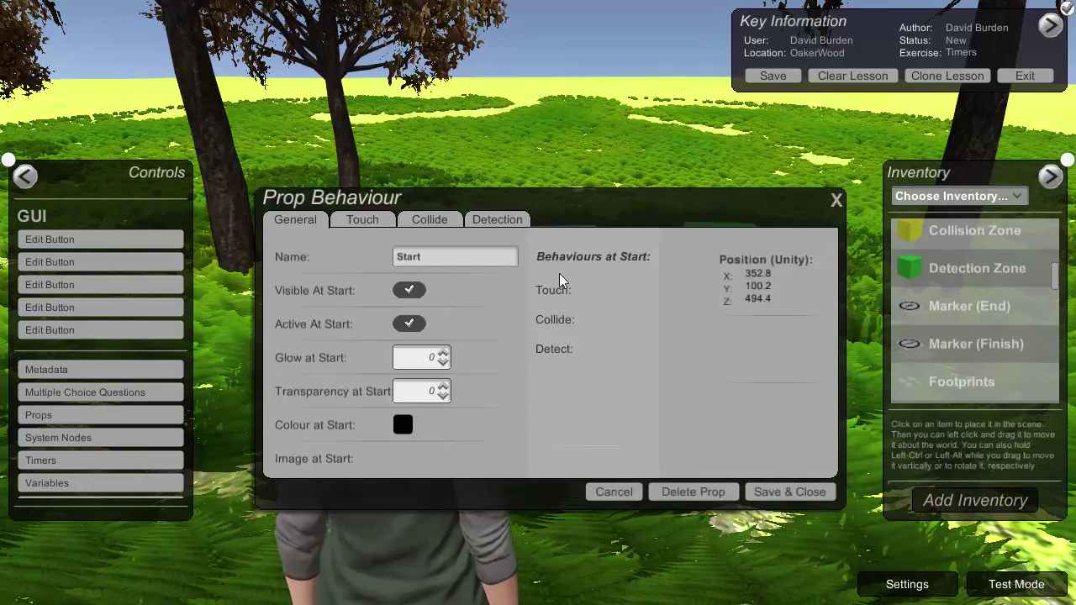
left_click(370, 221)
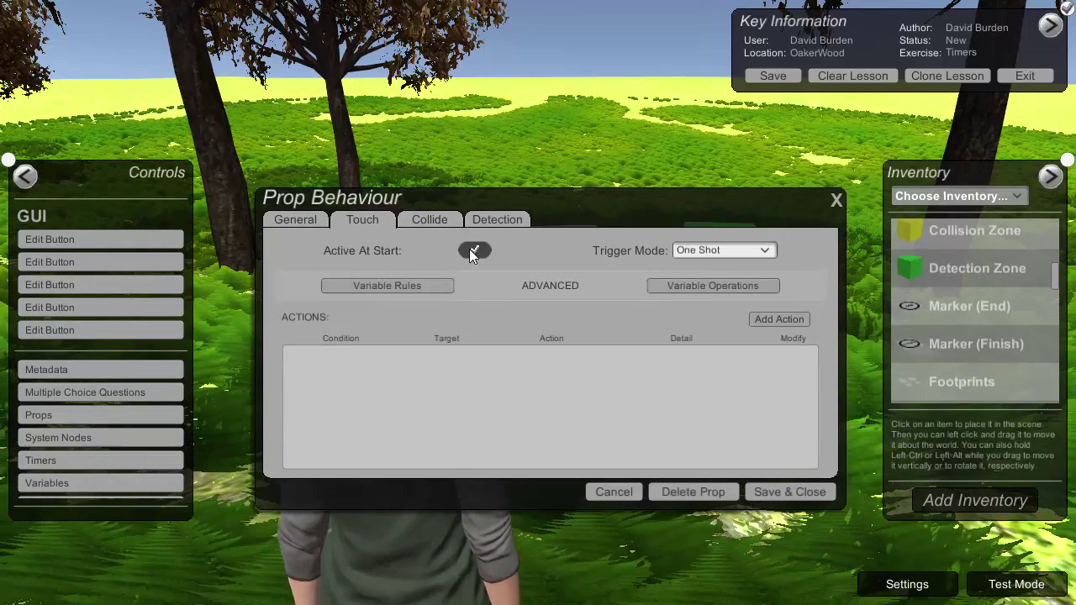
left_click(772, 318)
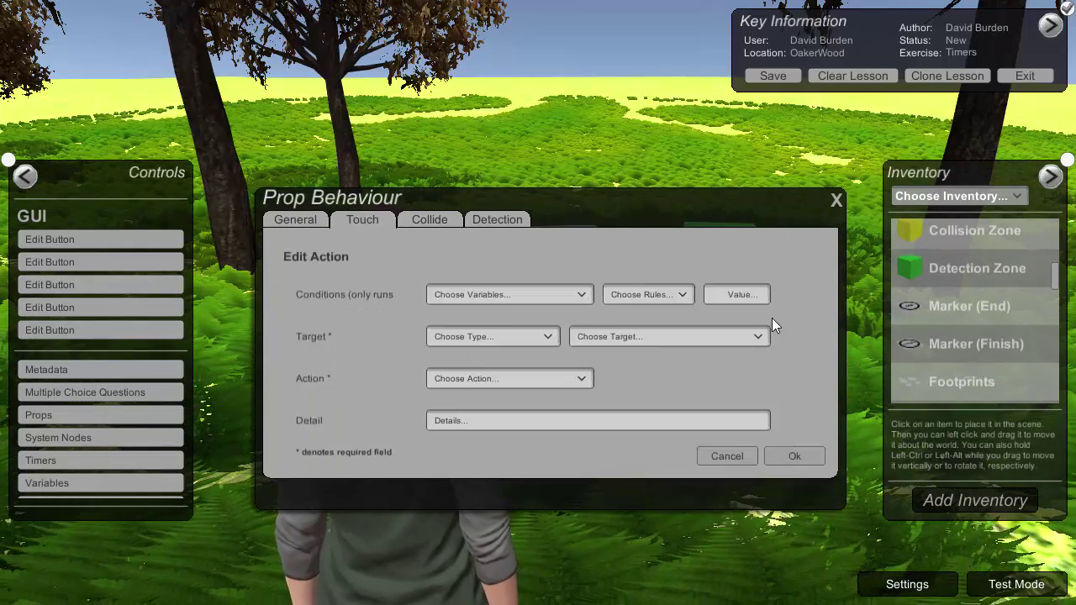
left_click(507, 337)
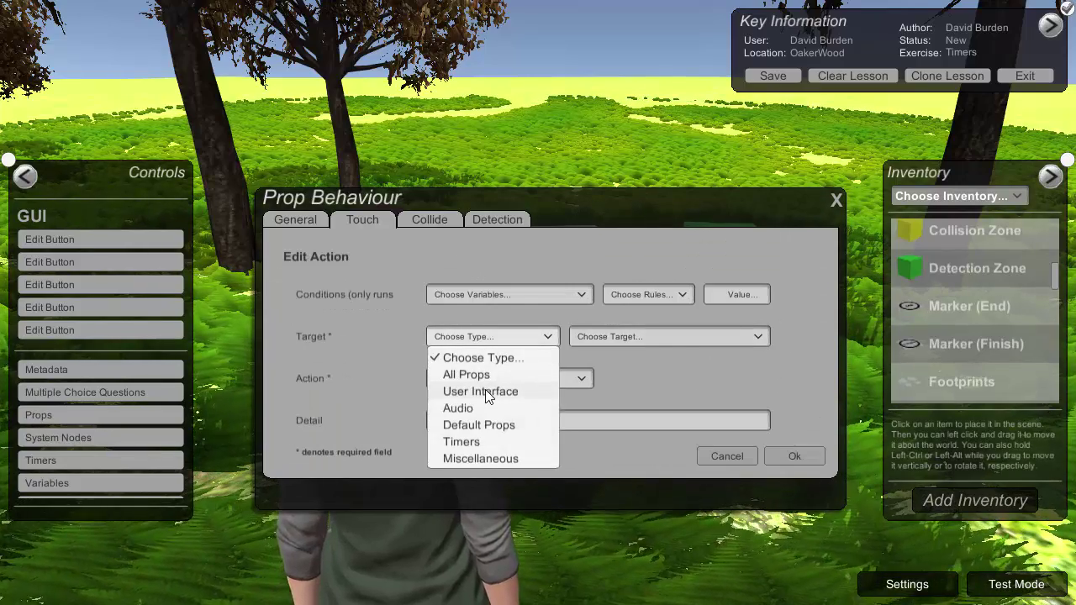
left_click(481, 392)
left_click(650, 336)
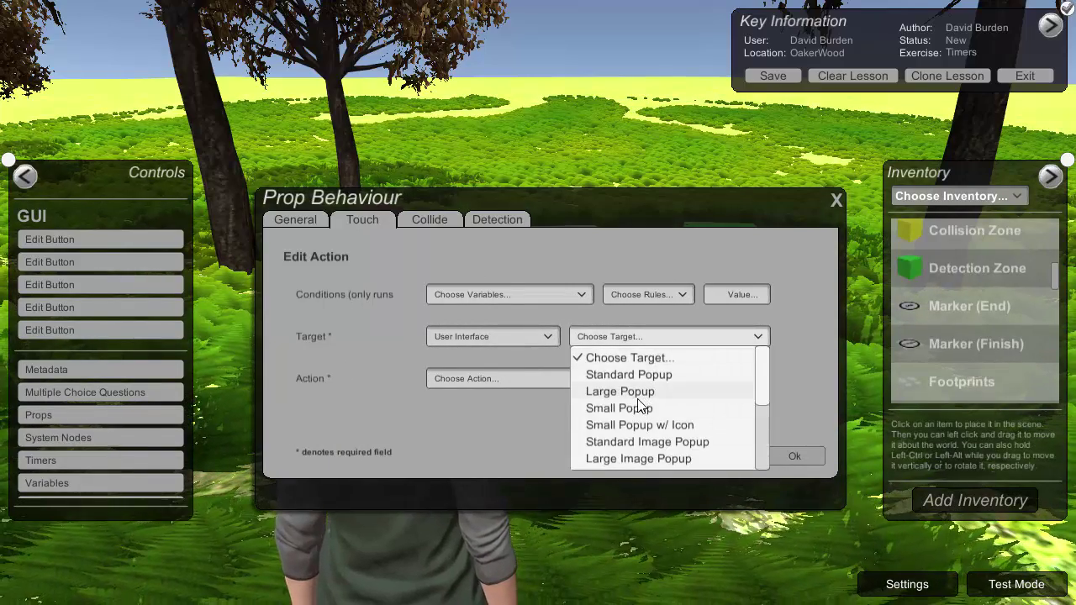
left_click(632, 394)
left_click(551, 381)
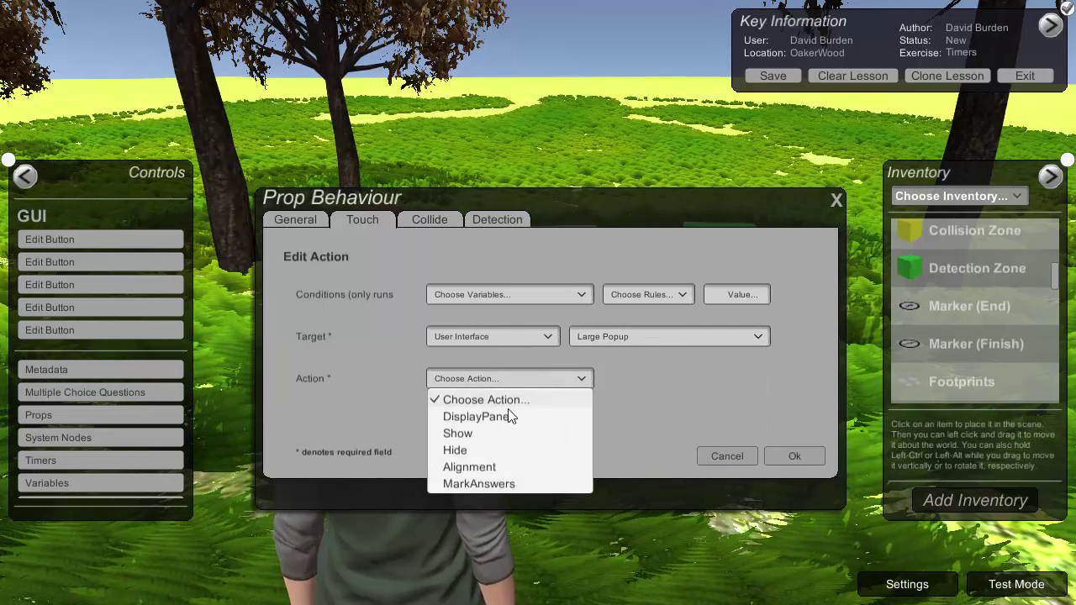
left_click(495, 417)
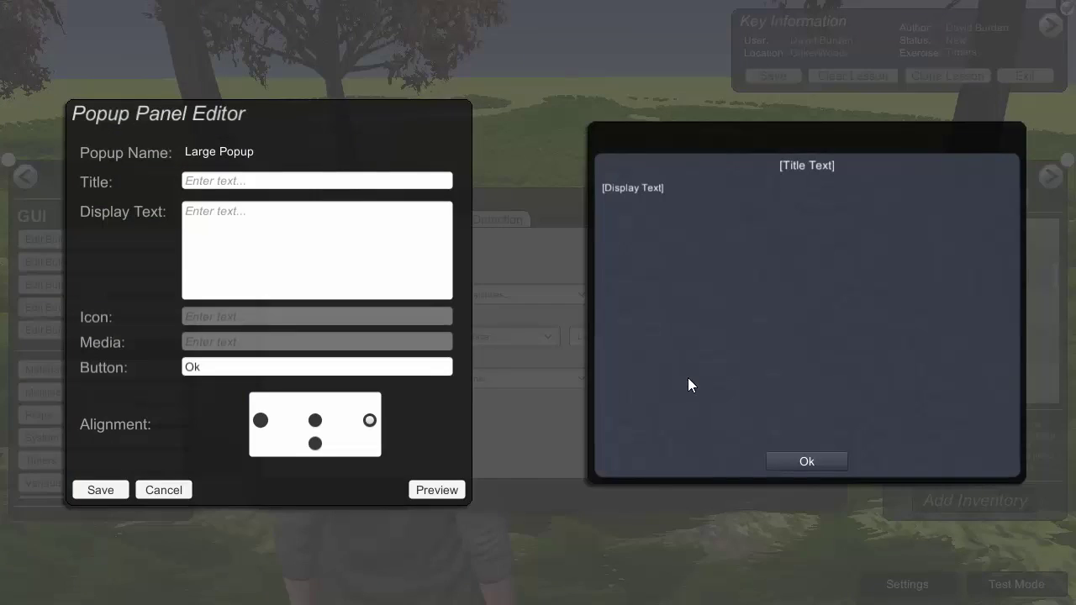
Title the centred popup 'Your task' with message 'Go find the box - you have 20 seconds'.
left_click(346, 184)
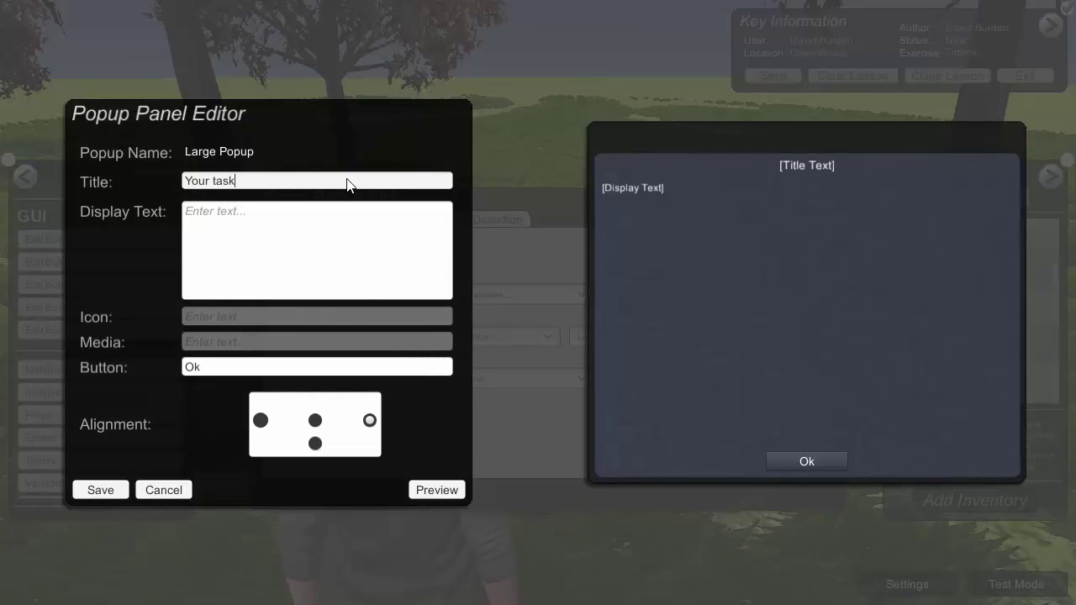
left_click(336, 224)
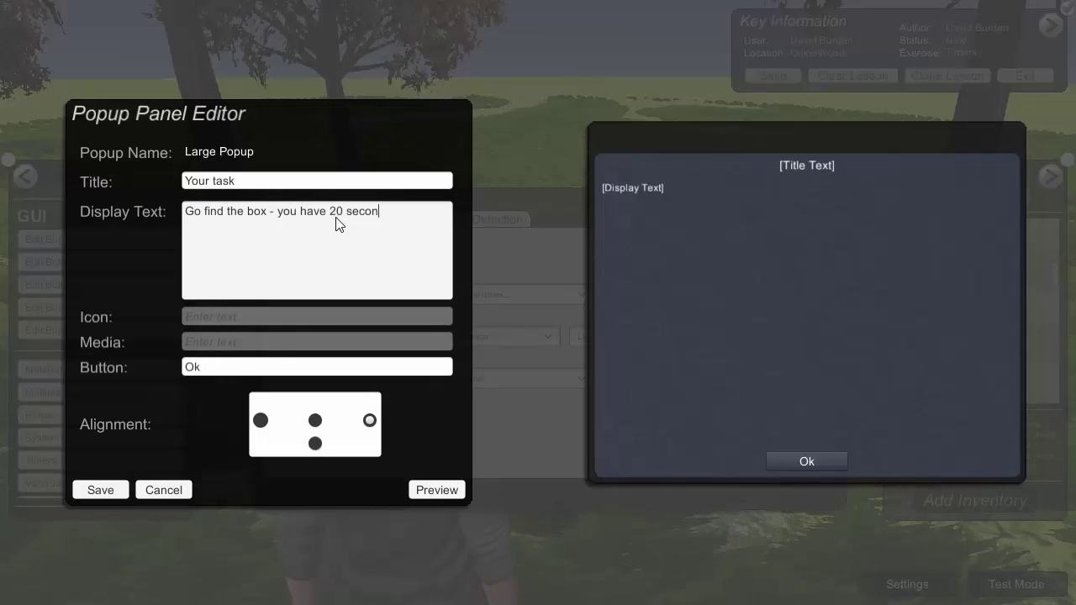
left_click(315, 422)
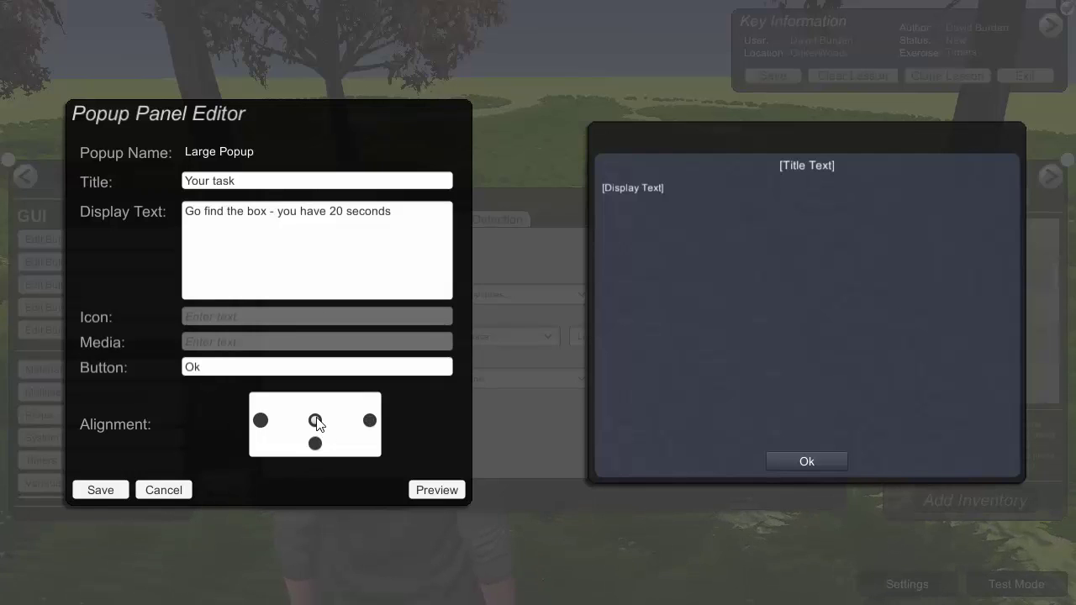
left_click(100, 490)
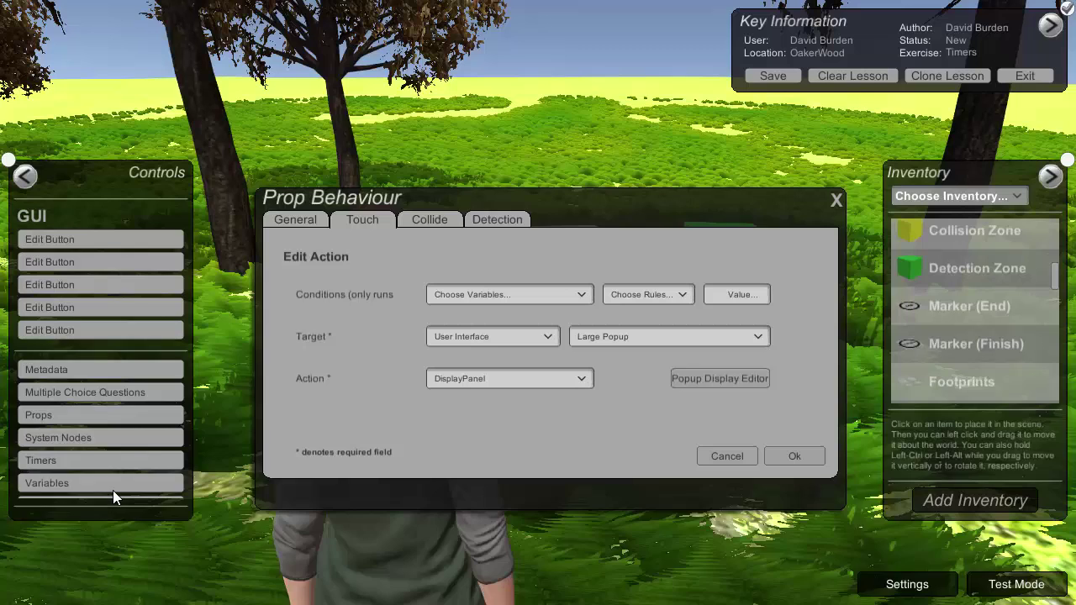
Add a second Touch action that starts the 20secstimer timer.
left_click(789, 456)
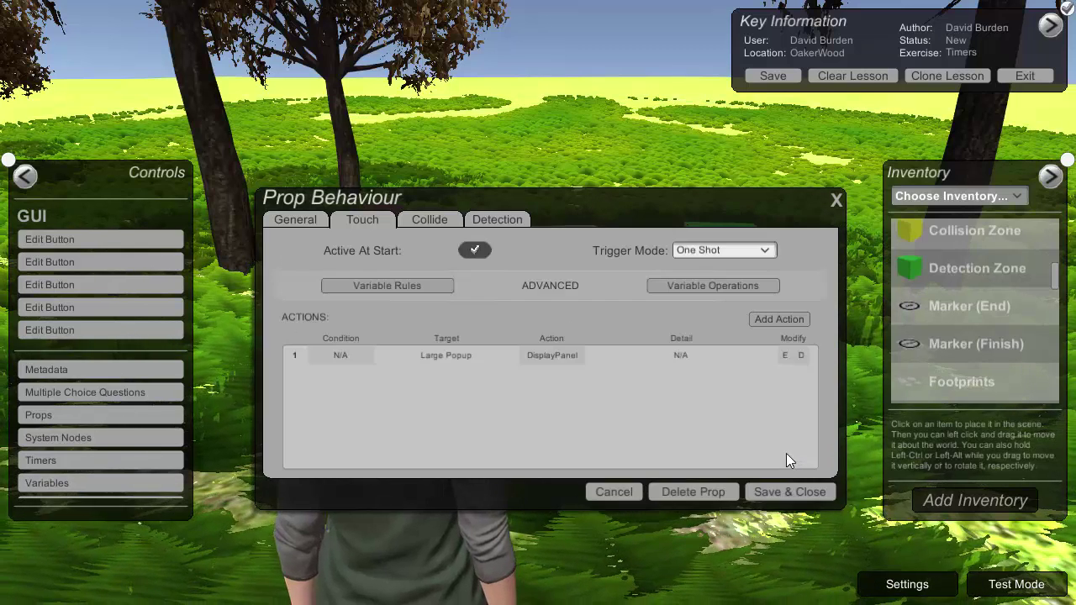
left_click(790, 320)
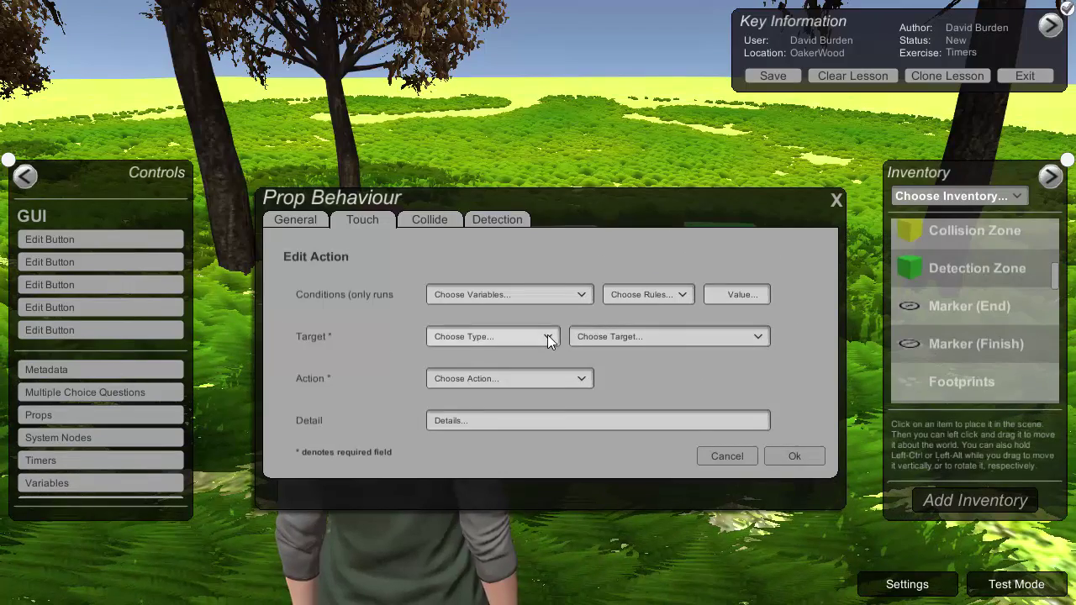
left_click(548, 336)
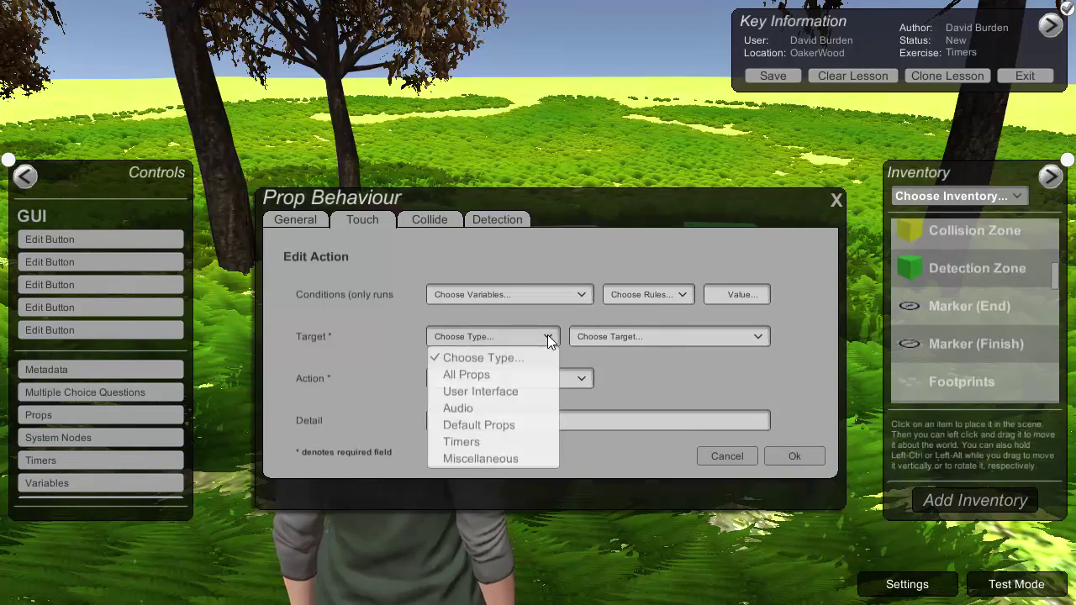
left_click(462, 441)
left_click(658, 336)
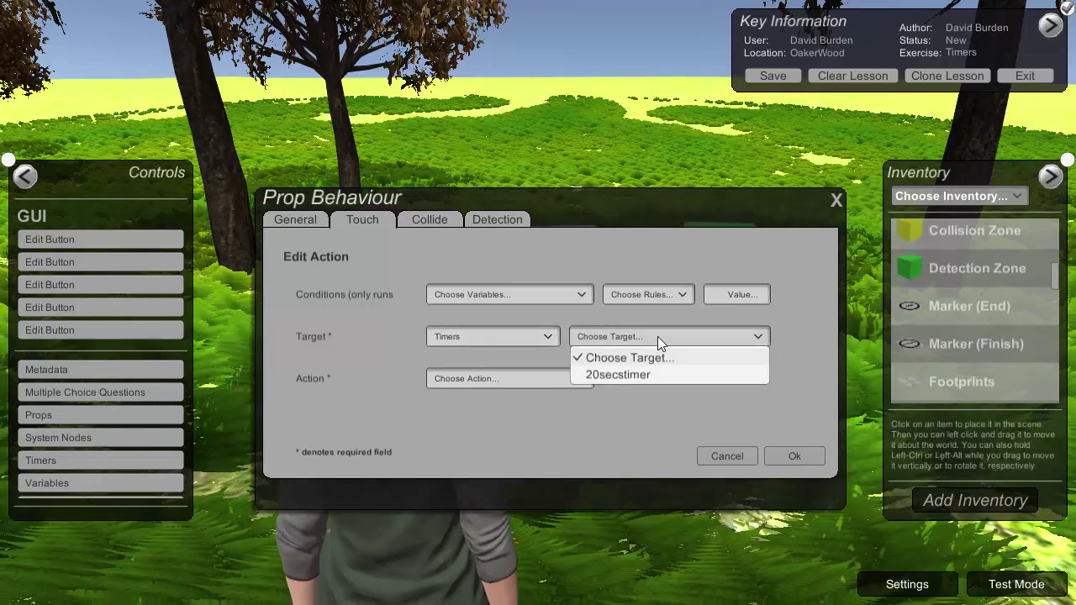
left_click(621, 377)
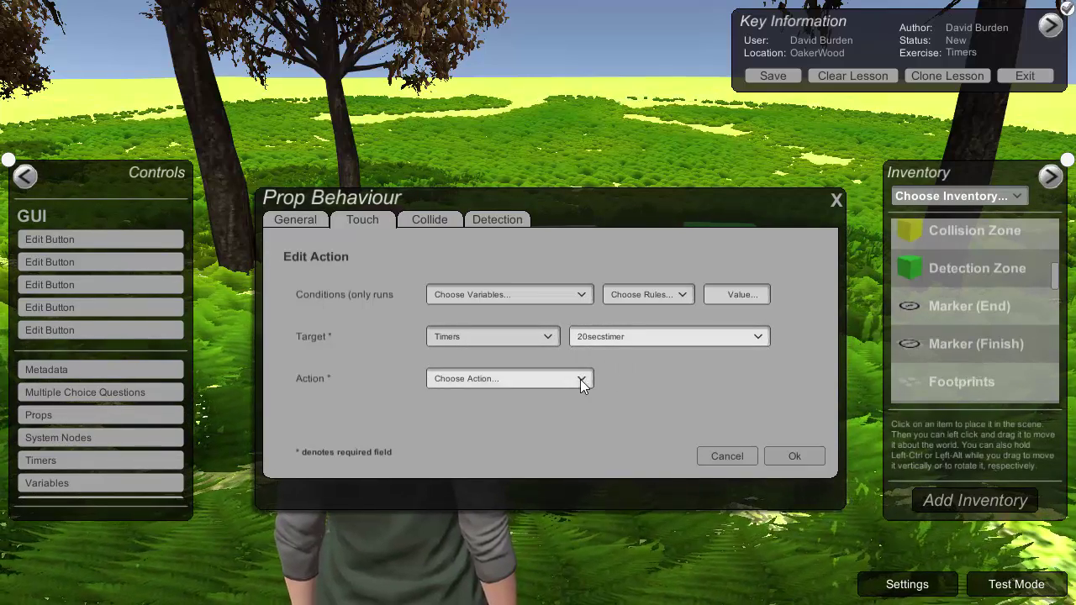
left_click(580, 379)
left_click(478, 419)
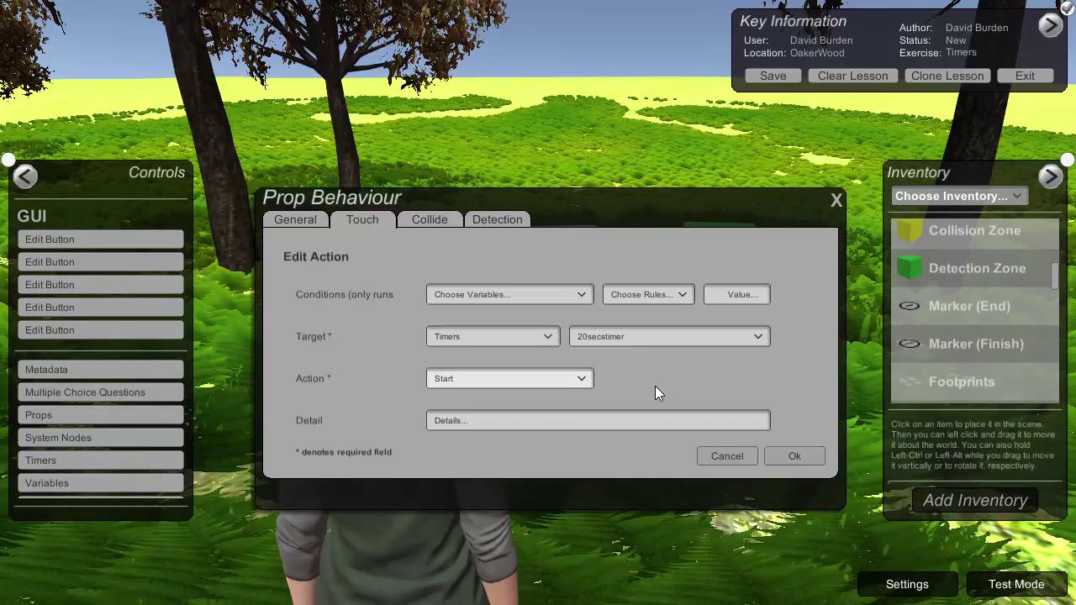
left_click(782, 456)
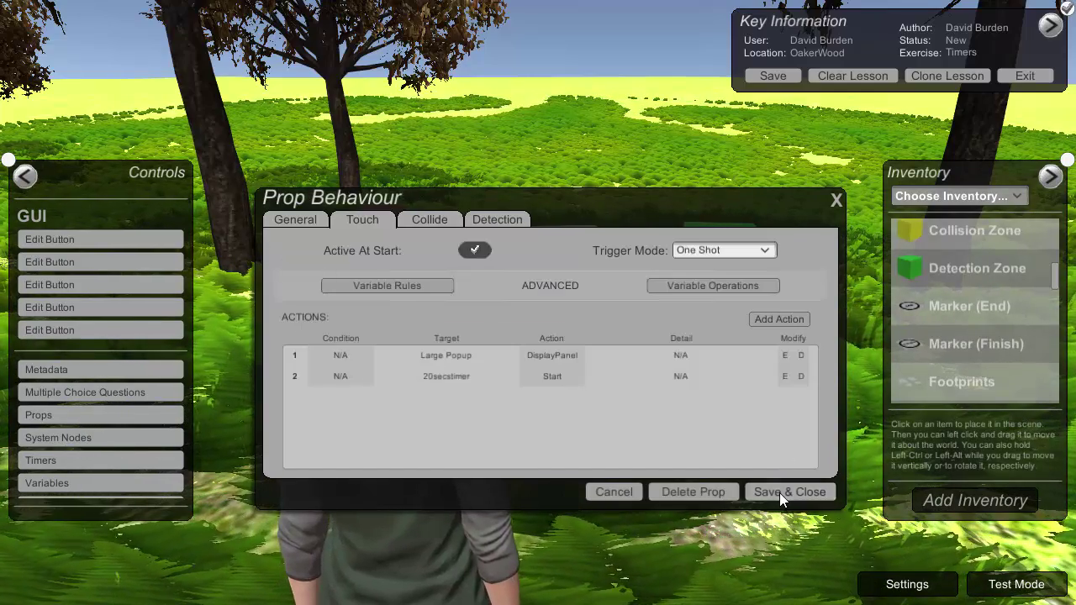
Save the cube's behaviour, begin the lesson in Test Mode and dismiss the task popup.
left_click(780, 493)
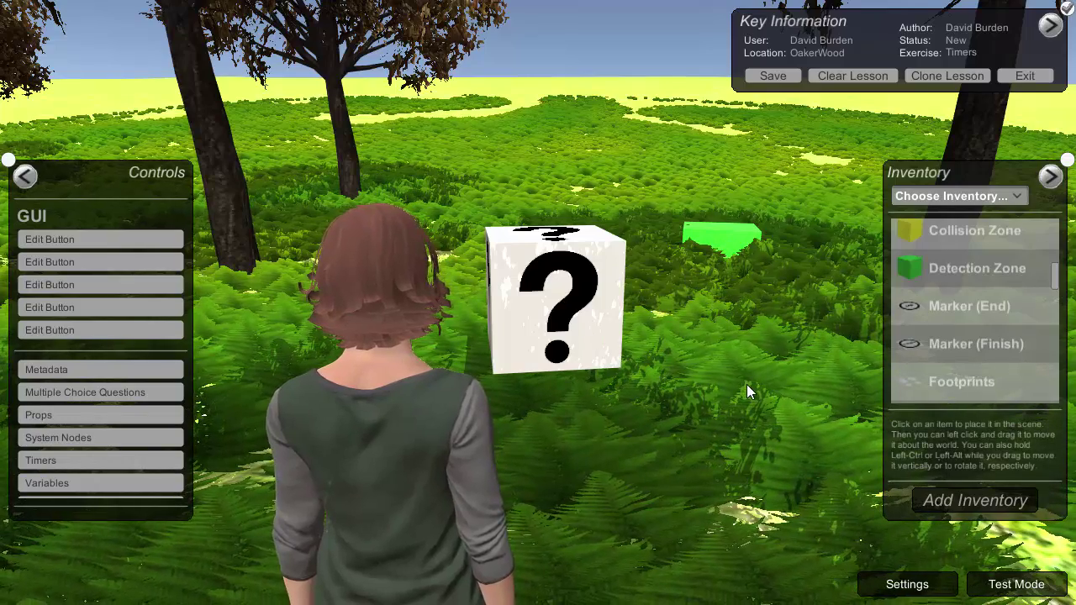
left_click(1002, 587)
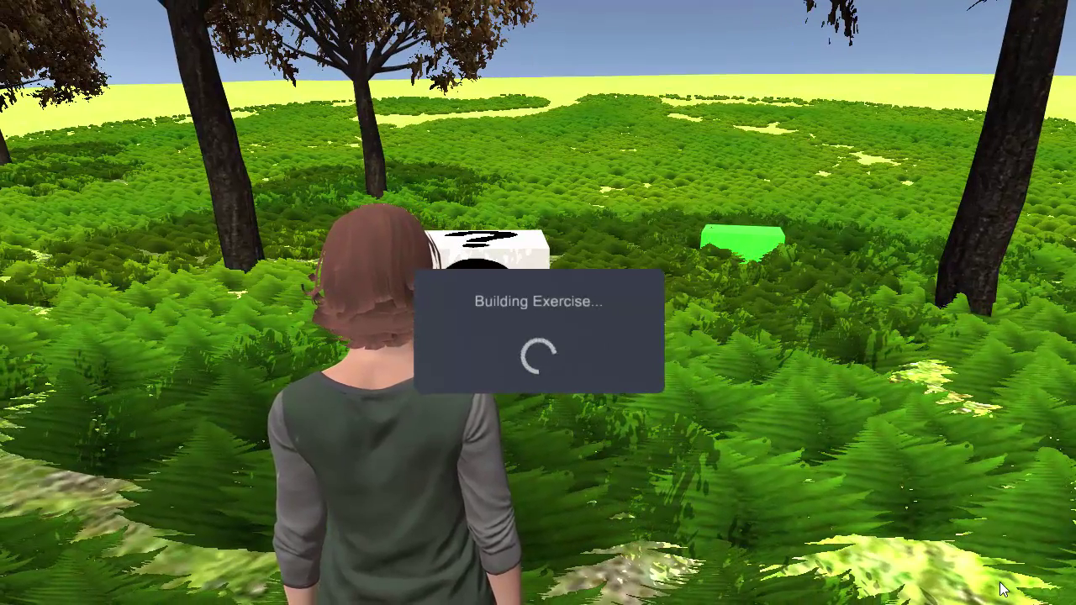
left_click(559, 359)
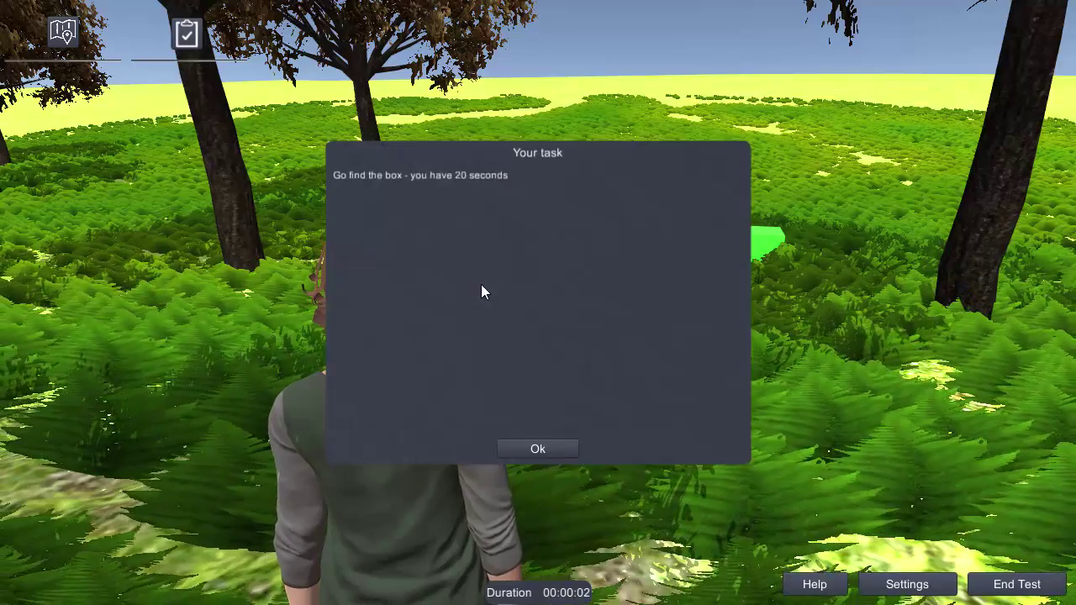
left_click(534, 450)
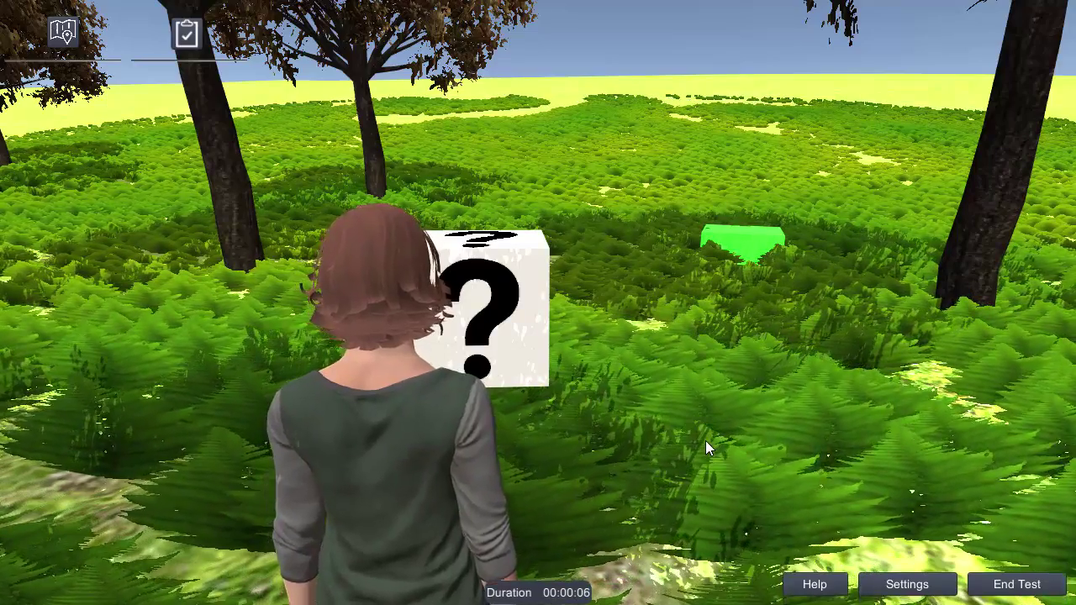
Walk toward the green box until the 'Time up' popup appears, then dismiss it.
key("d")
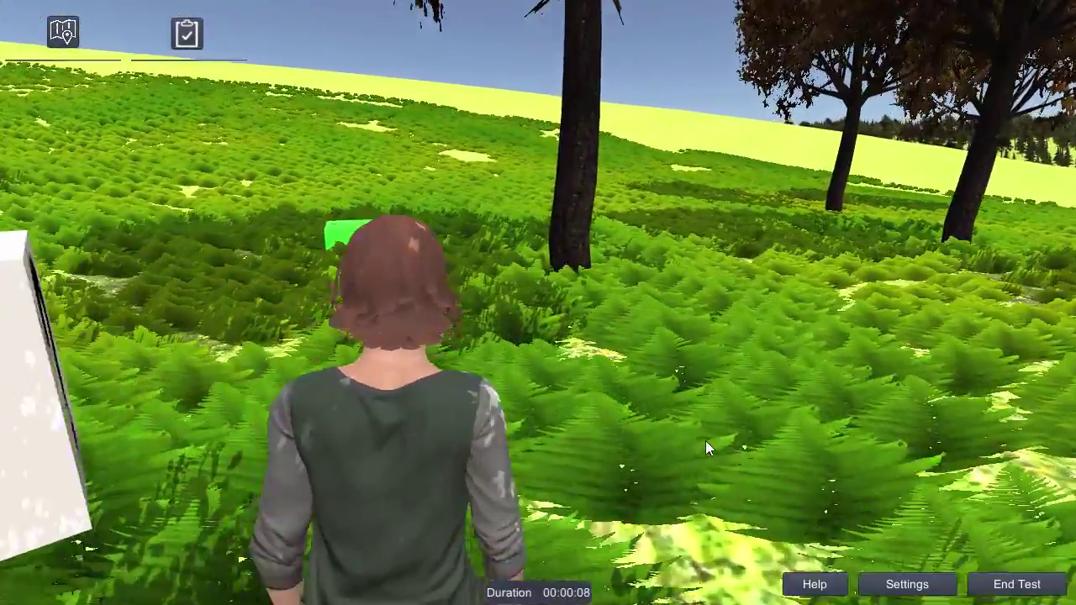
key("w")
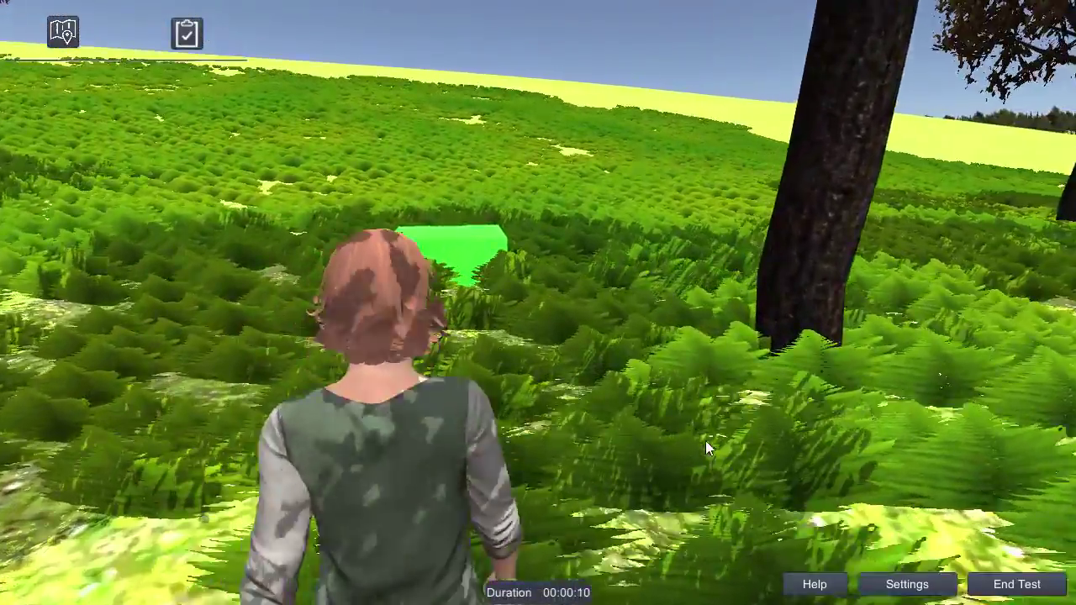
key("a")
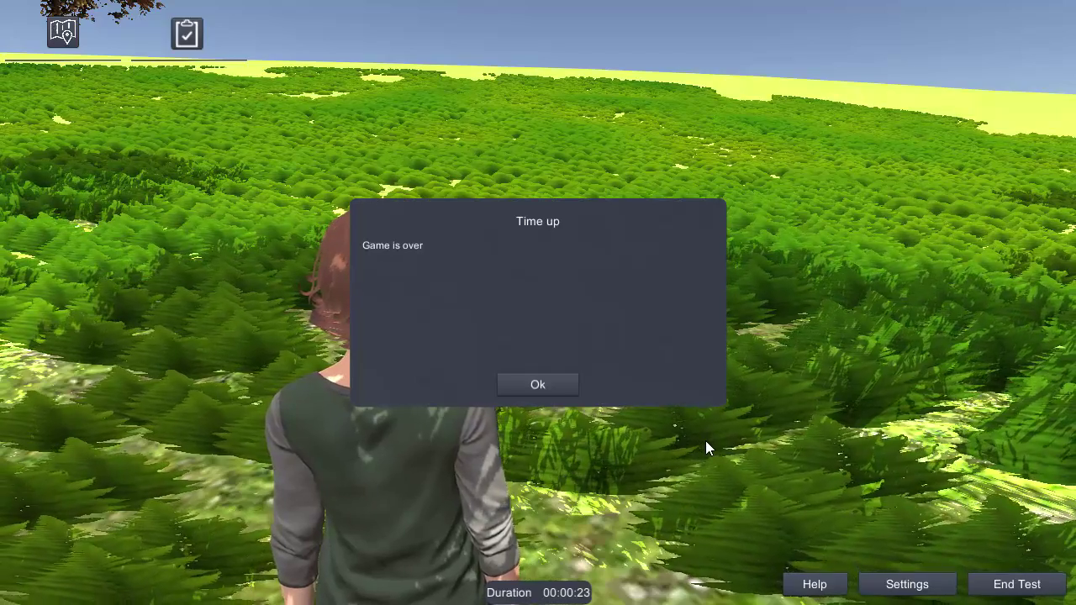
left_click(537, 385)
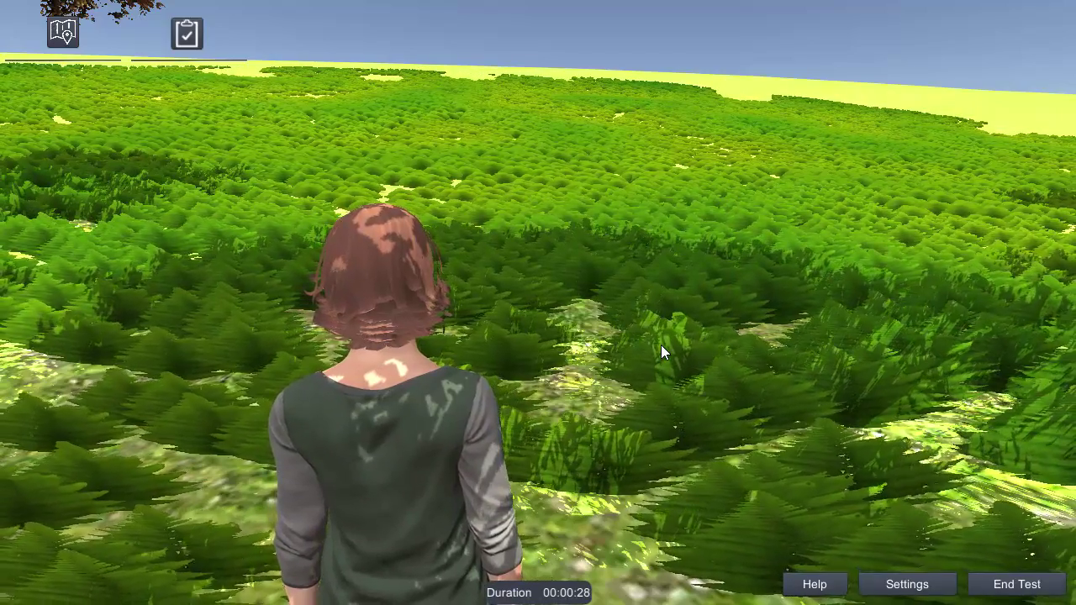